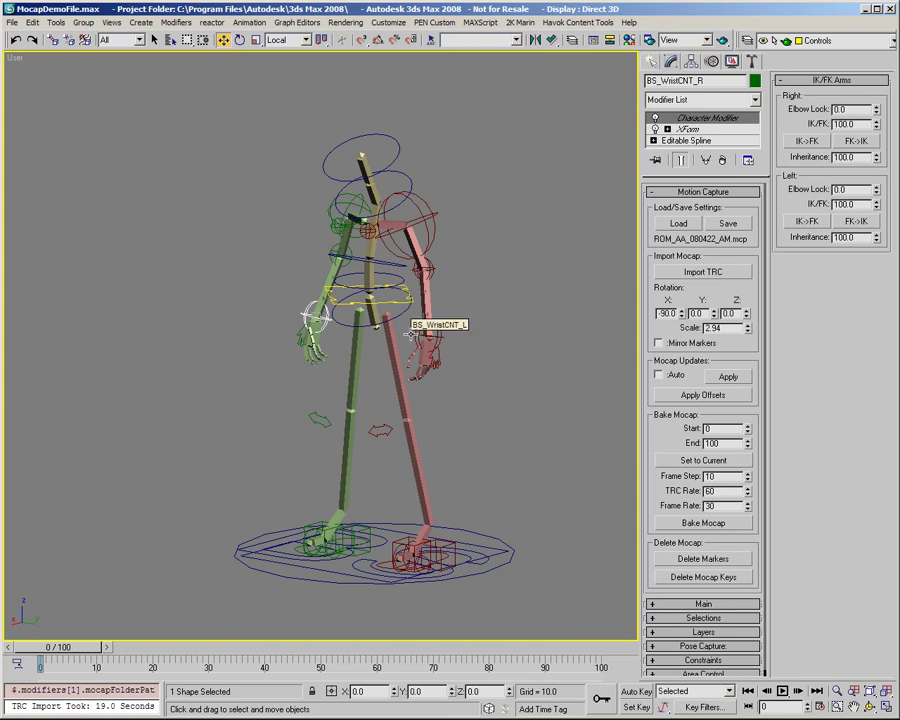
Step: Load the mocap settings file ROM_AA_080422_AM.mcp and import the TRC file BS_walkFWD_land_080422AA_01.trc
alt+middle_drag(375, 334, 393, 316)
scroll(368, 308, up, 2)
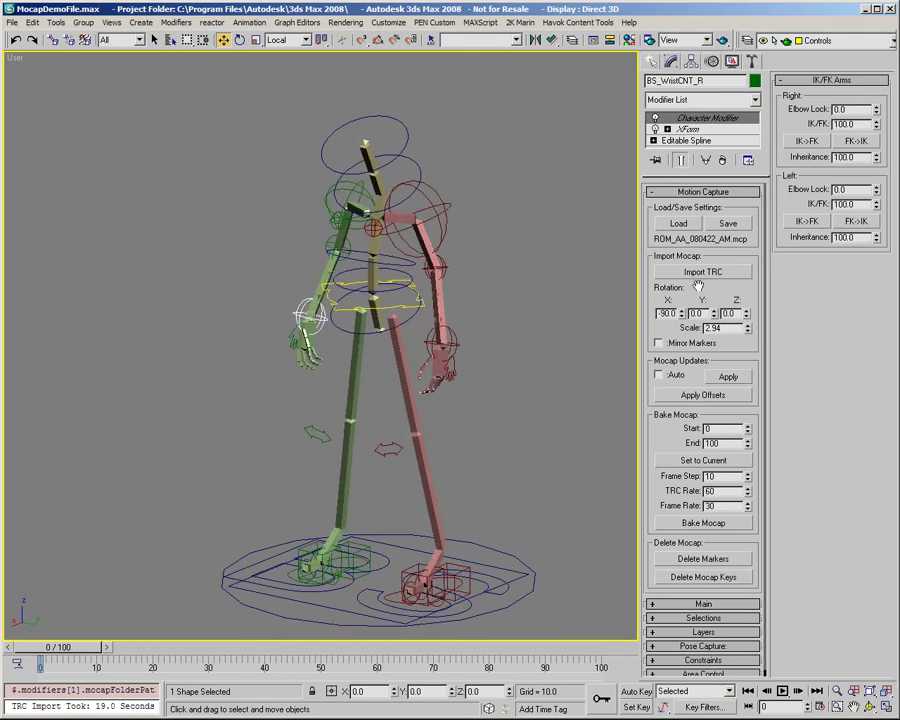
alt+middle_drag(458, 323, 445, 313)
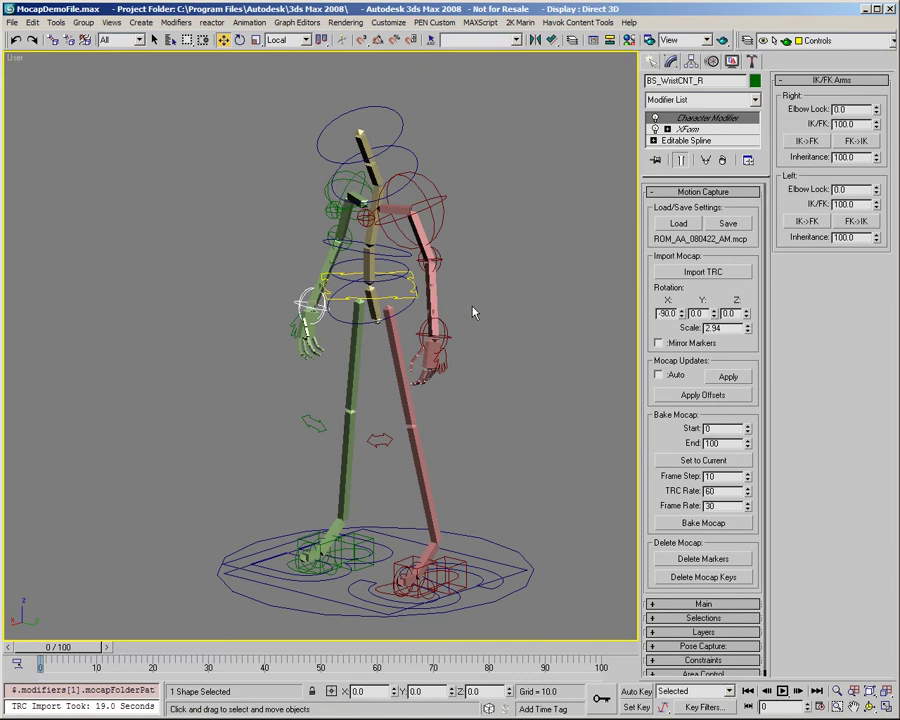
mouse_move(475, 315)
alt+middle_down()
mouse_move(484, 321)
mouse_move(472, 333)
mouse_move(488, 327)
mouse_move(463, 332)
alt+middle_up()
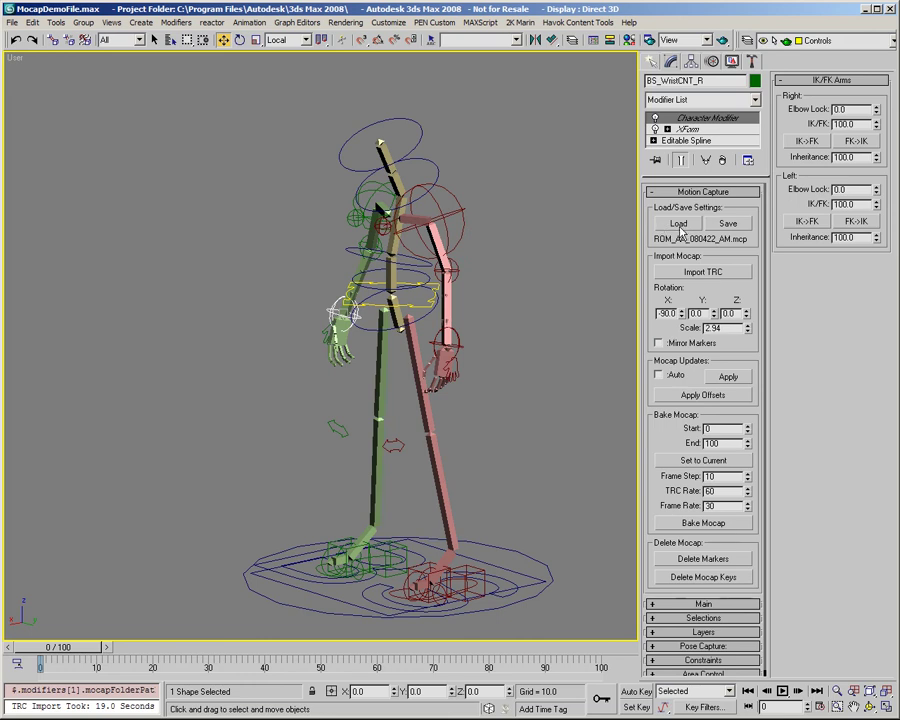
click(677, 225)
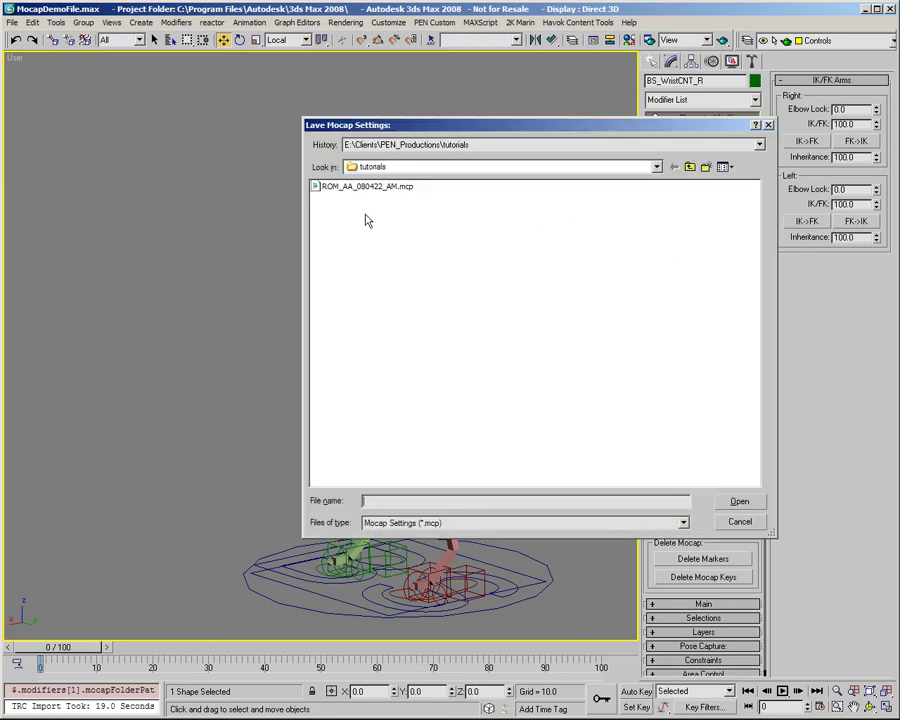
double_click(376, 187)
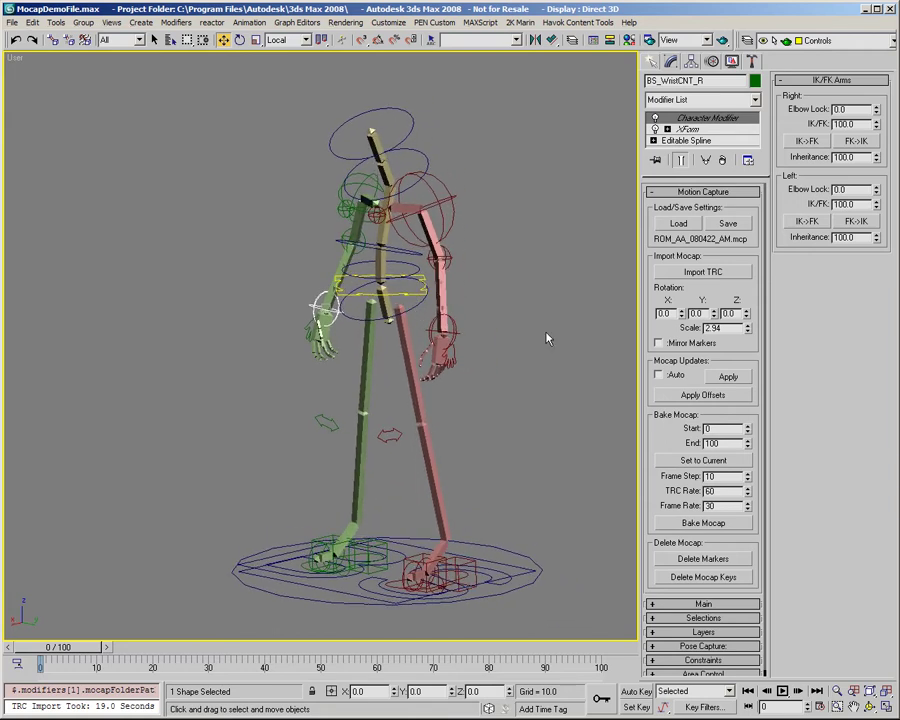
click(688, 274)
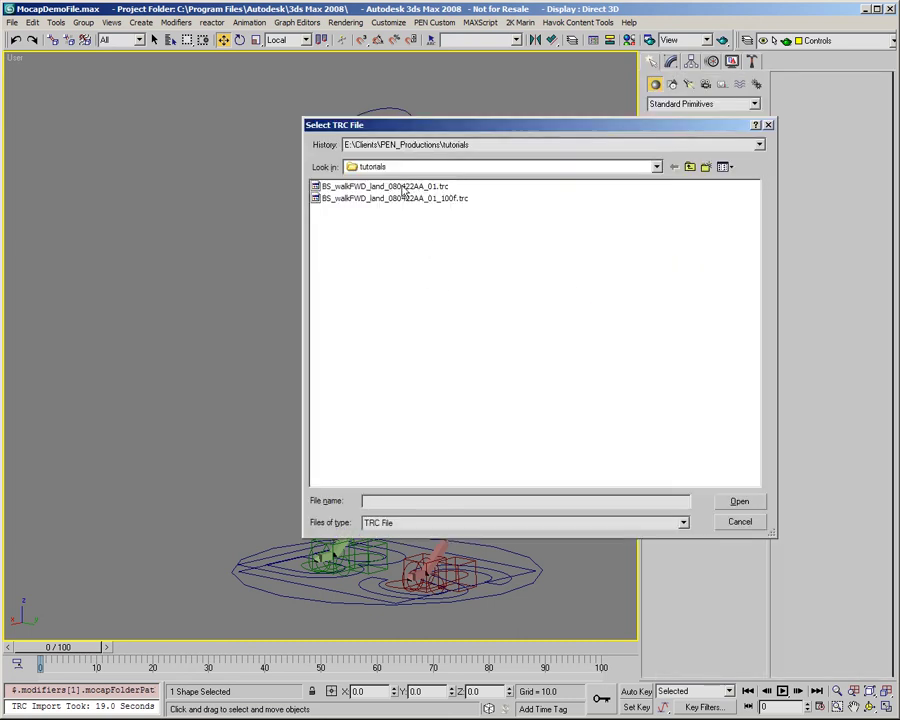
double_click(400, 186)
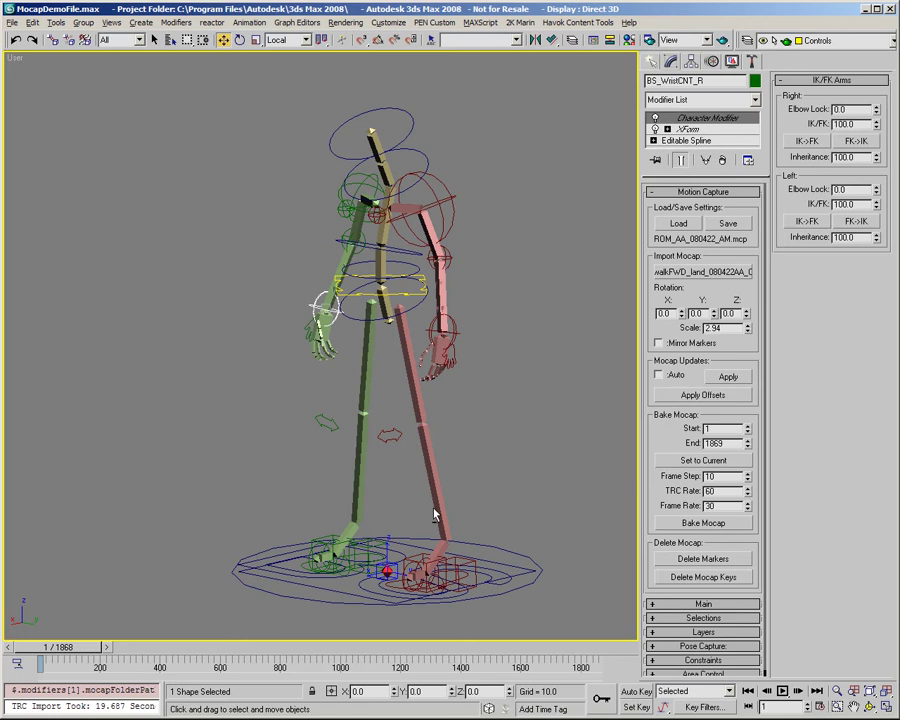
Step: Scrub through the timeline to frame 1033 to review the motion of the imported markers
alt+middle_drag(435, 514, 508, 489)
scroll(452, 495, down, 3)
scroll(512, 488, up, 3)
scroll(506, 478, down, 3)
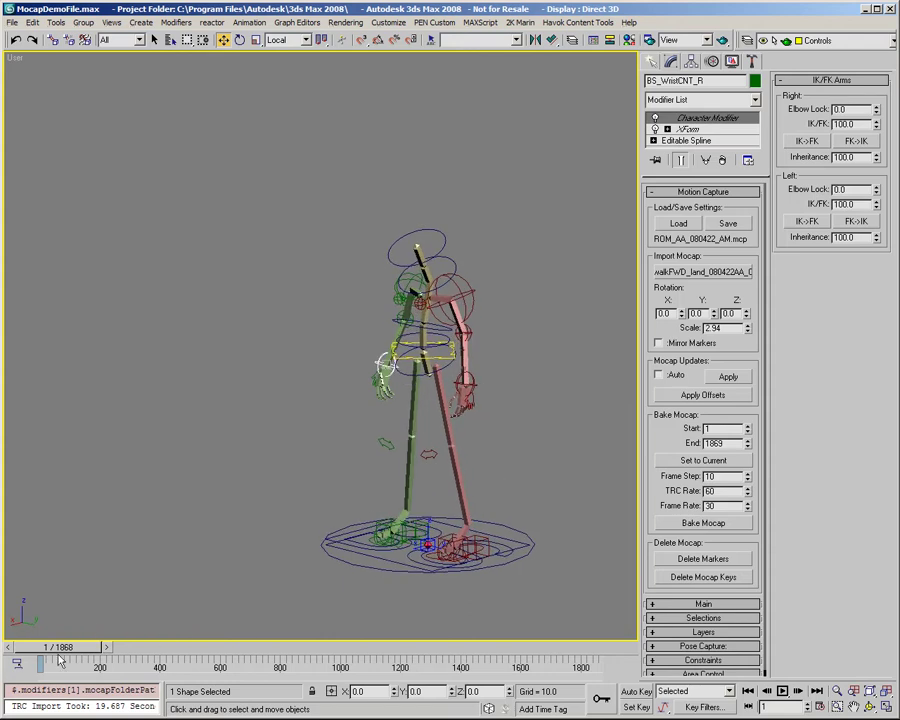
drag(93, 654, 134, 652)
key(w)
alt+middle_drag(340, 416, 388, 416)
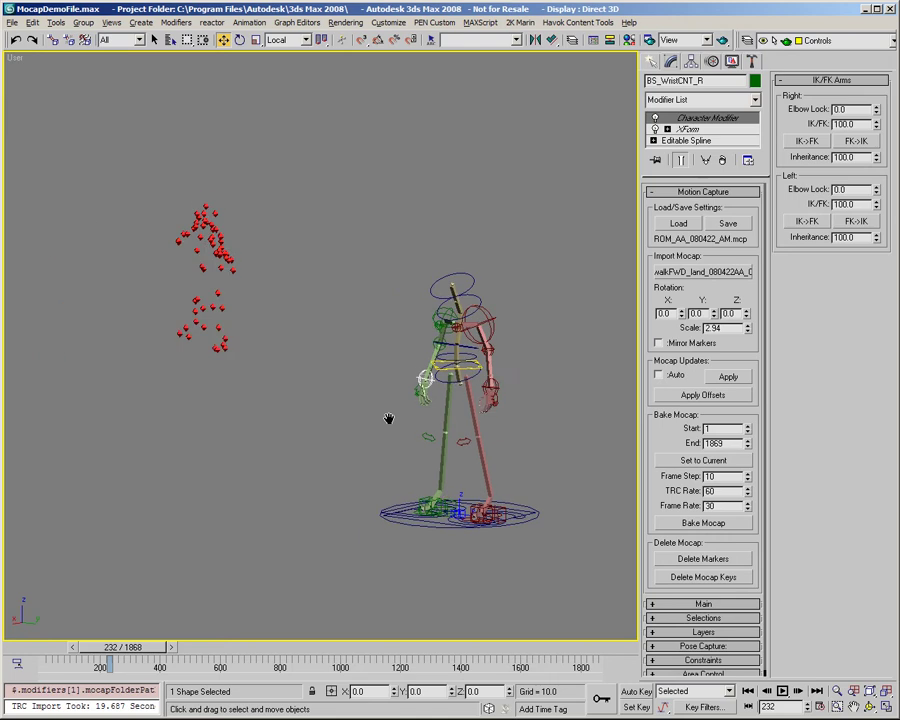
drag(121, 652, 169, 652)
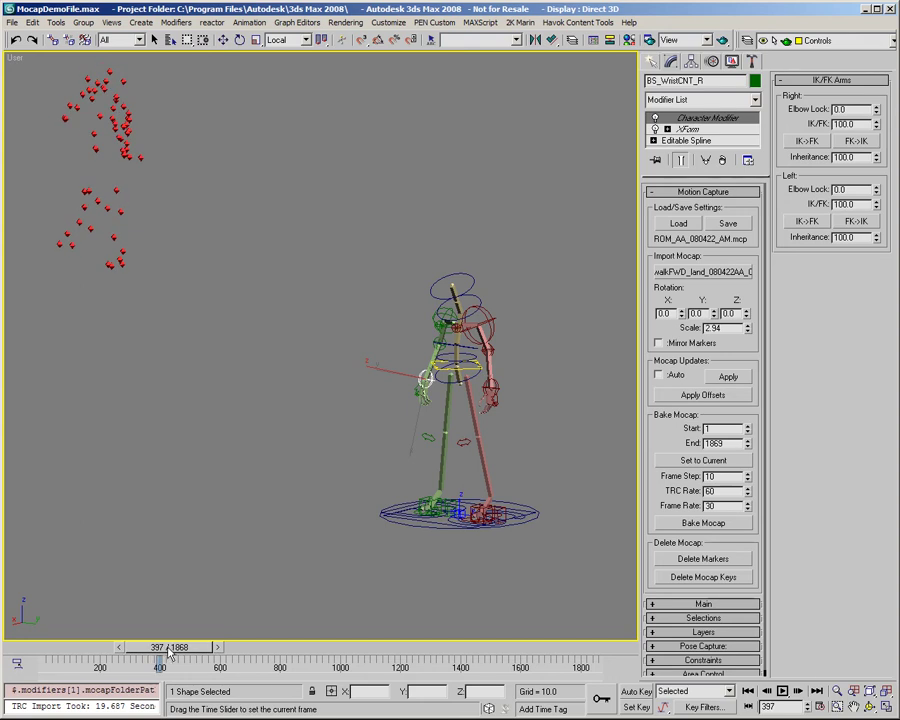
key(w)
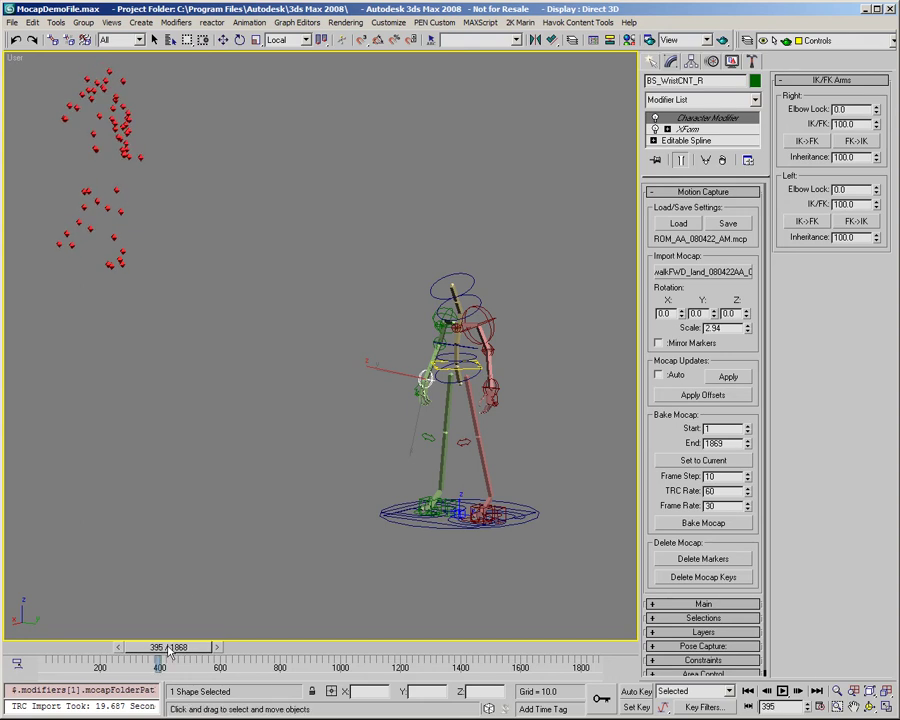
mouse_move(165, 650)
mouse_down()
mouse_move(72, 650)
mouse_move(527, 652)
mouse_move(350, 650)
mouse_up()
Step: Select the R_B_Waist marker and compare the marker cloud with the character rig
scroll(308, 307, up, 4)
click(308, 307)
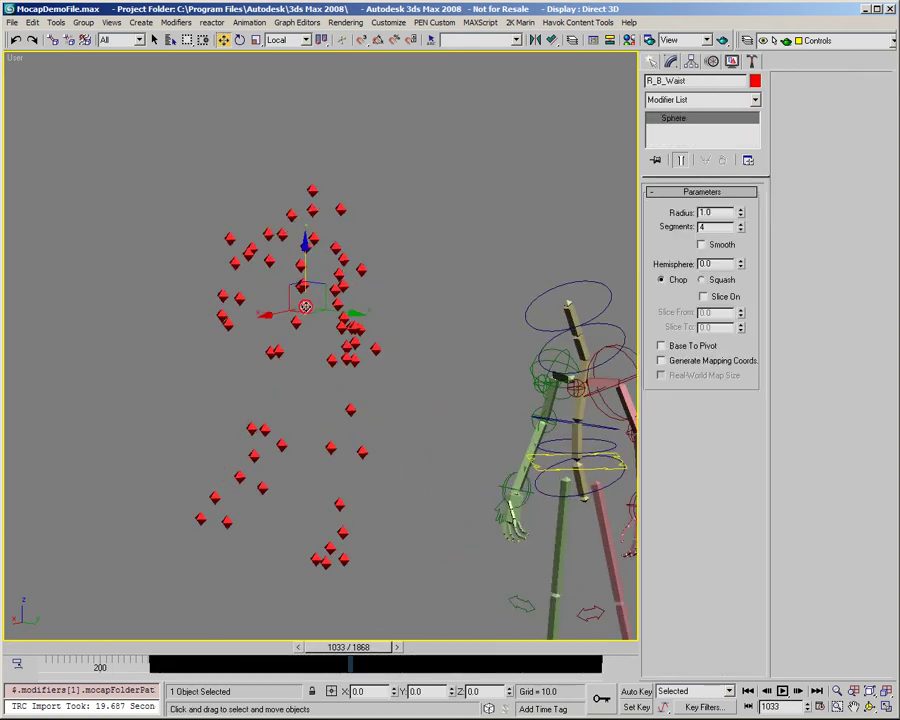
mouse_move(308, 307)
alt+middle_down()
mouse_move(336, 362)
mouse_move(328, 318)
alt+middle_up()
alt+middle_drag(490, 392, 458, 392)
middle_drag(458, 392, 354, 355)
scroll(375, 363, down, 4)
mouse_move(360, 356)
middle_down()
mouse_move(316, 351)
mouse_move(302, 335)
mouse_move(371, 345)
middle_up()
scroll(306, 335, up, 2)
scroll(325, 337, up, 1)
scroll(409, 400, up, 2)
middle_drag(411, 400, 439, 386)
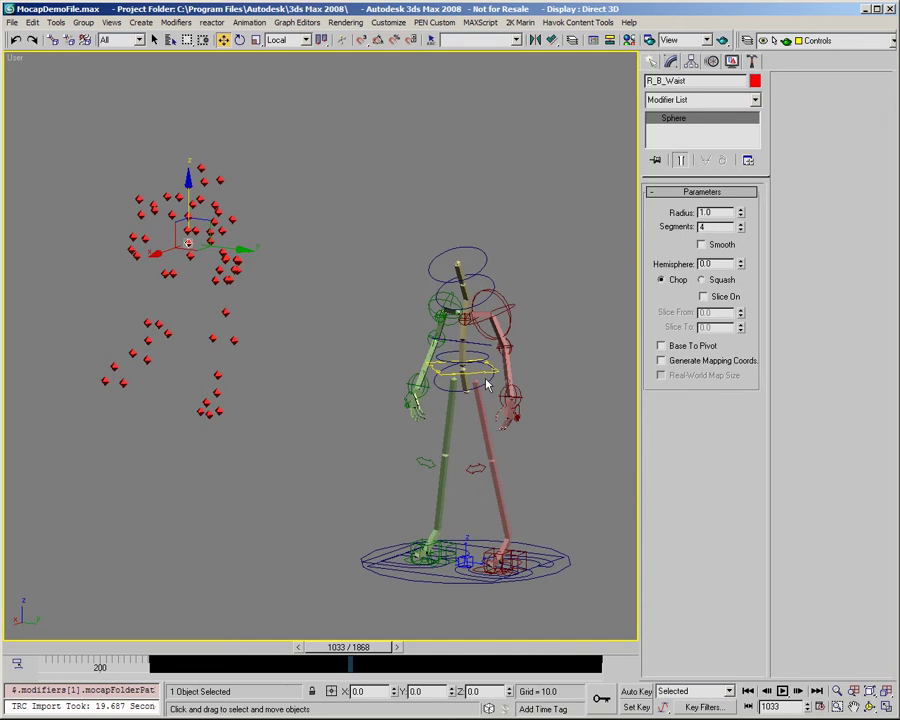
Step: Select the waist control of the rig and turn on automatic mocap updates
click(489, 369)
scroll(352, 390, up, 1)
alt+middle_drag(382, 392, 362, 390)
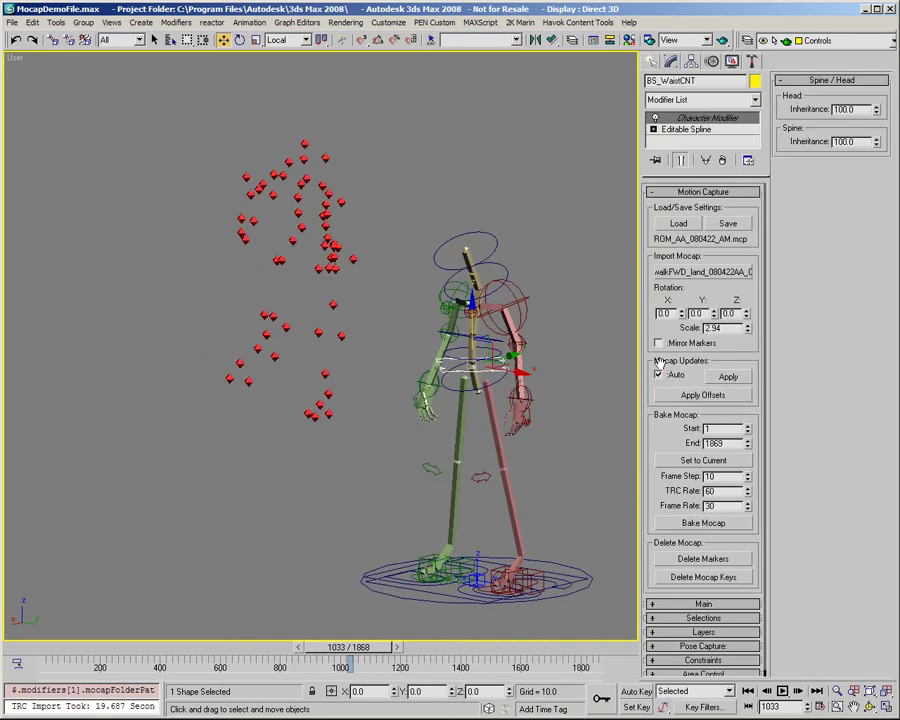
middle_drag(502, 456, 428, 452)
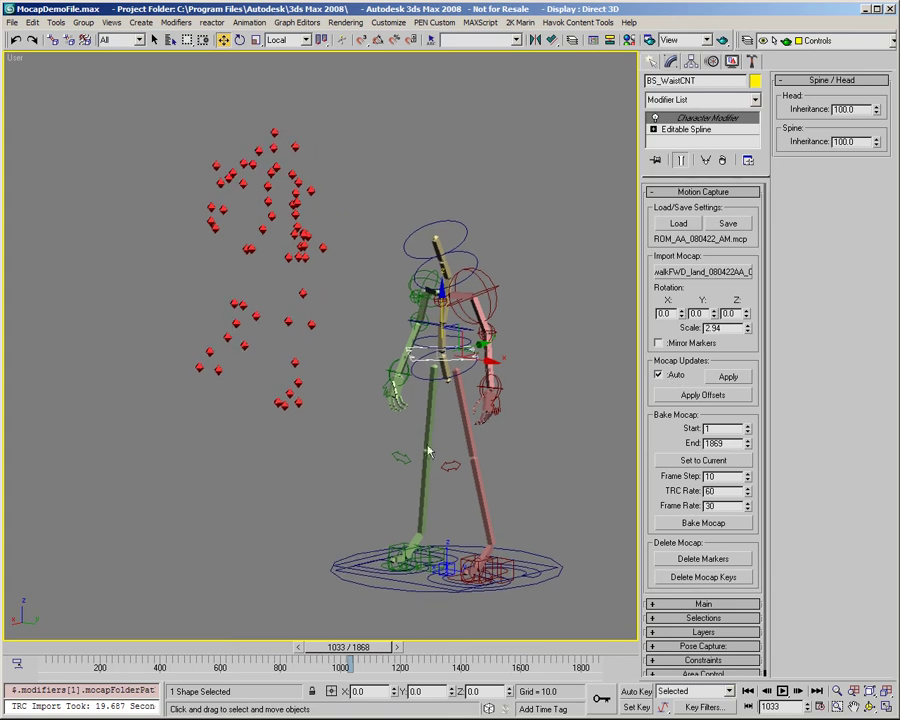
Step: Scrub the animation to frame 1407, checking how the rig follows the markers
drag(152, 651, 258, 651)
middle_drag(337, 430, 309, 539)
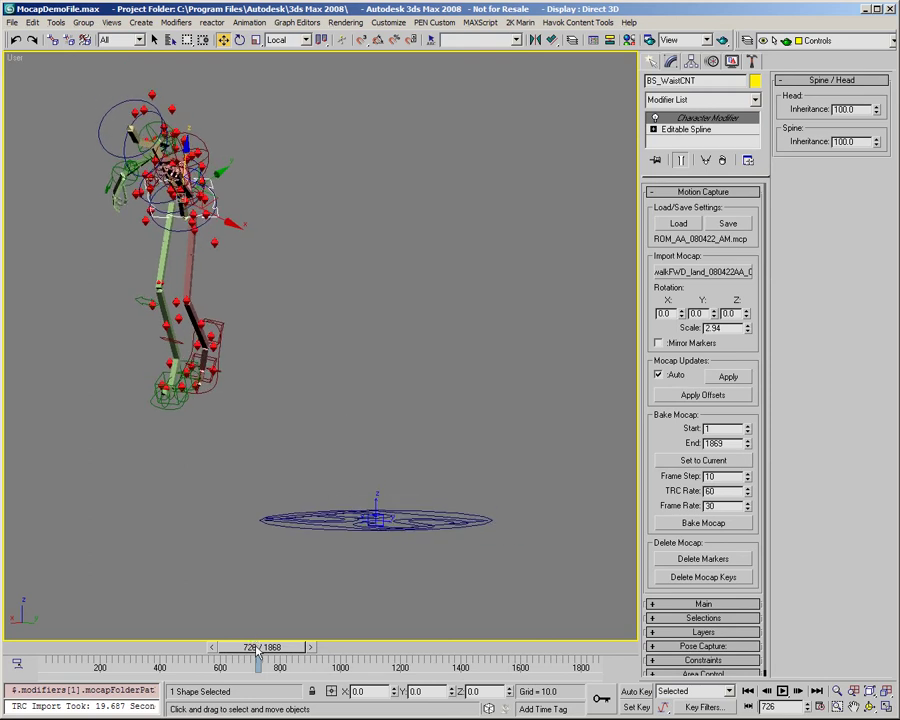
drag(258, 651, 450, 647)
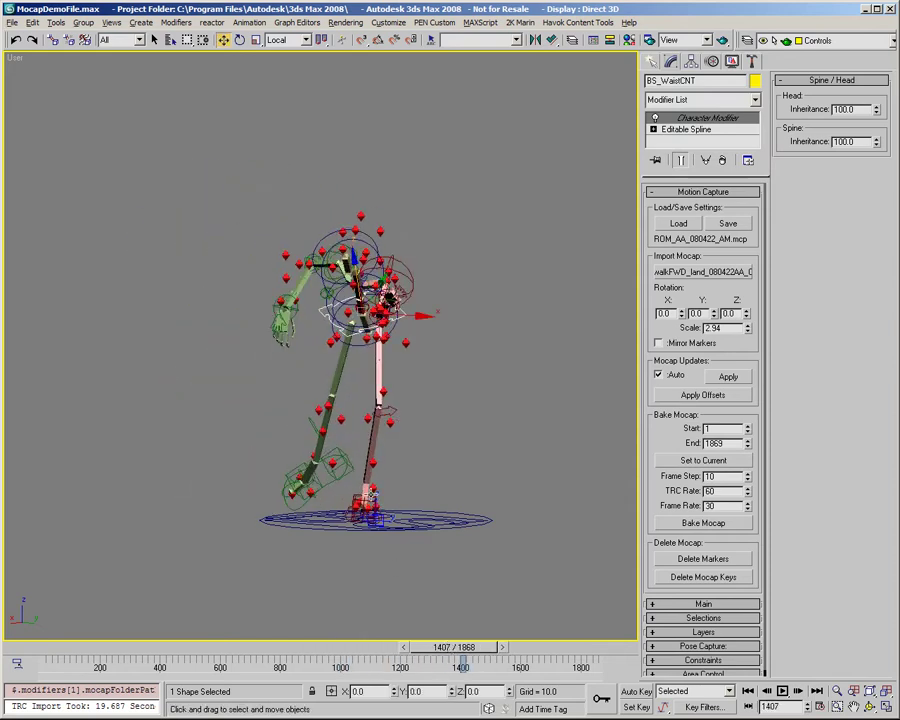
Step: Examine from several angles how the rig's legs and feet line up with the markers at frame 1407
alt+middle_drag(370, 493, 418, 532)
scroll(418, 532, up, 4)
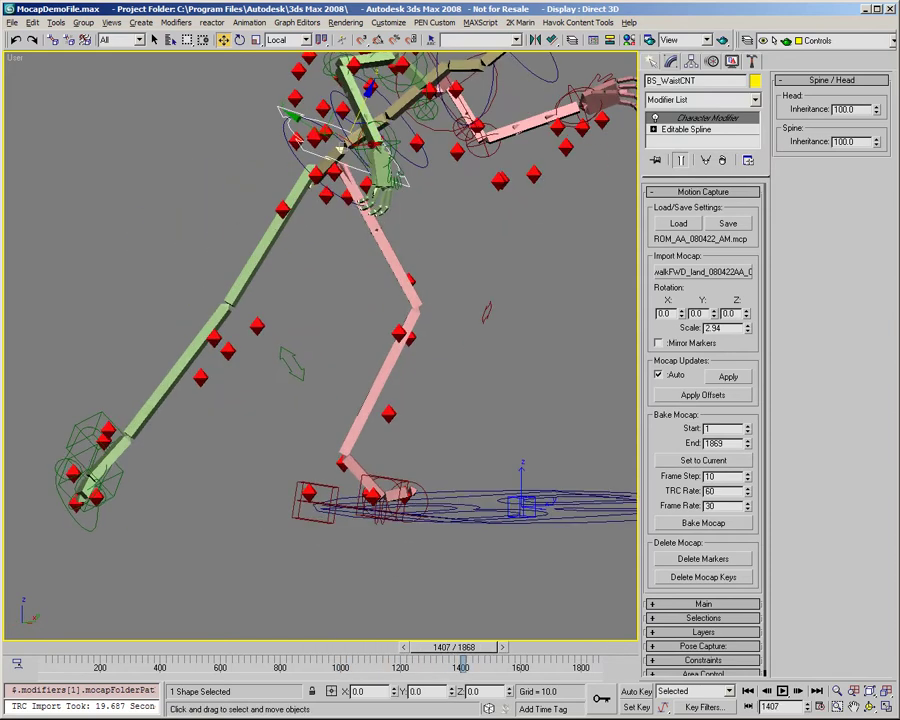
scroll(440, 460, down, 5)
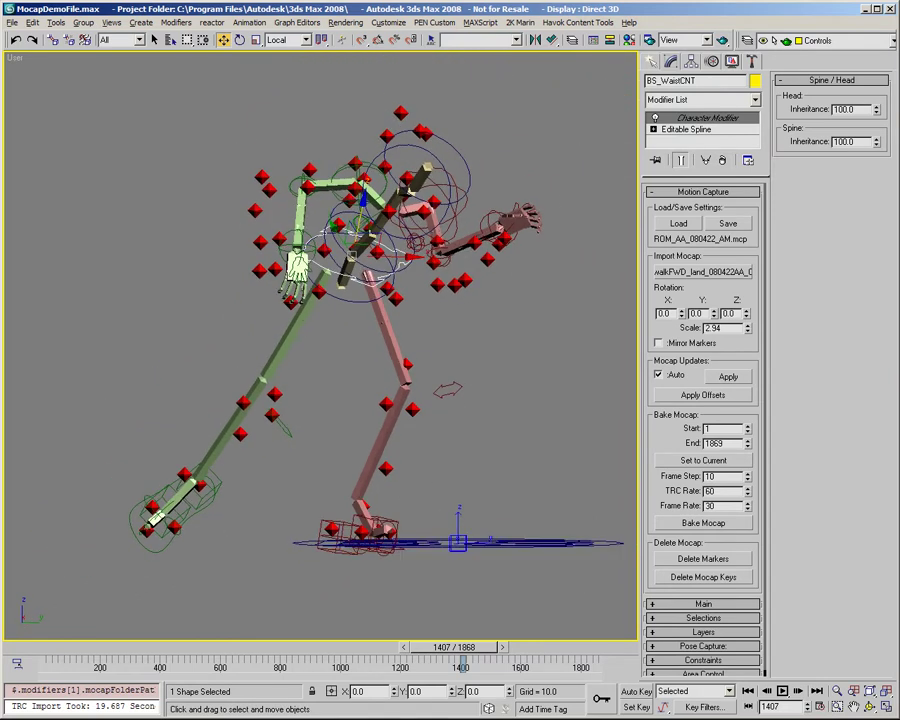
mouse_move(402, 488)
alt+middle_down()
mouse_move(394, 470)
mouse_move(401, 488)
mouse_move(408, 468)
mouse_move(440, 466)
mouse_move(402, 482)
mouse_move(386, 470)
mouse_move(453, 462)
mouse_move(415, 490)
alt+middle_up()
scroll(405, 498, up, 3)
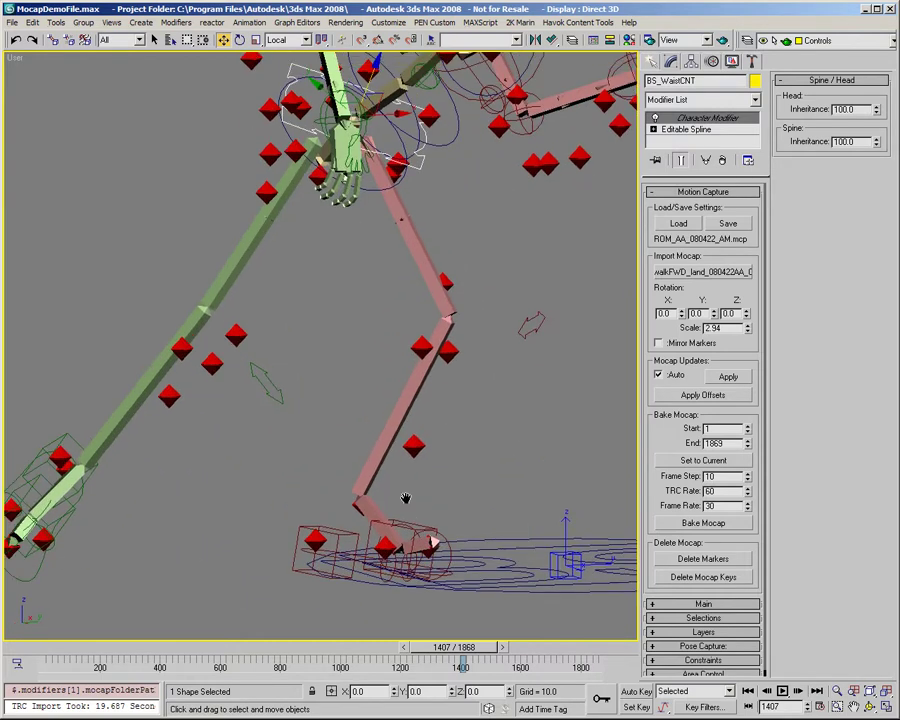
scroll(428, 533, down, 2)
alt+middle_drag(282, 309, 398, 386)
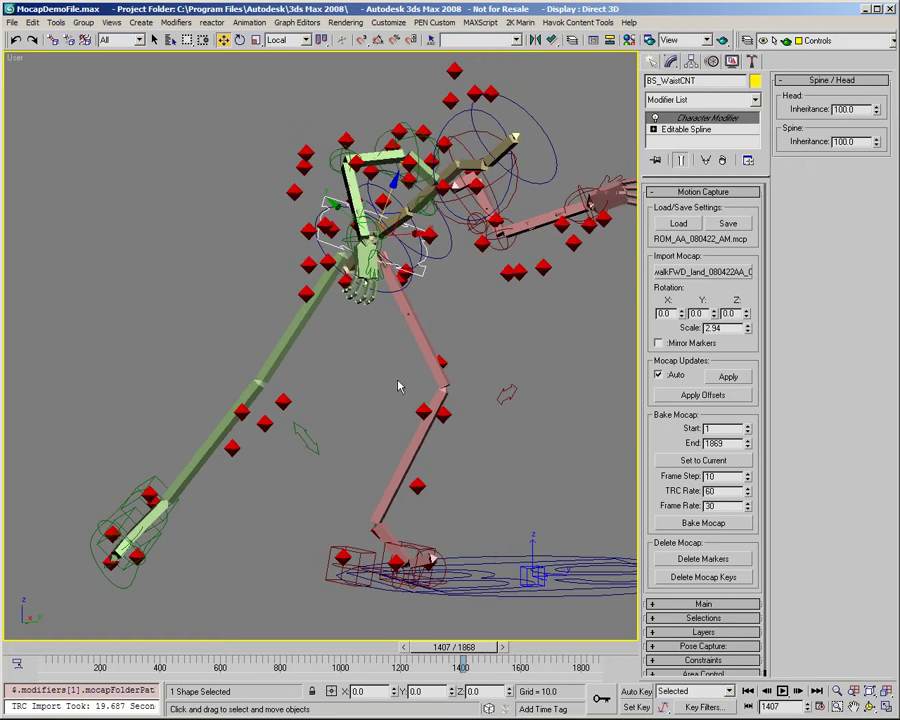
alt+middle_drag(602, 333, 466, 374)
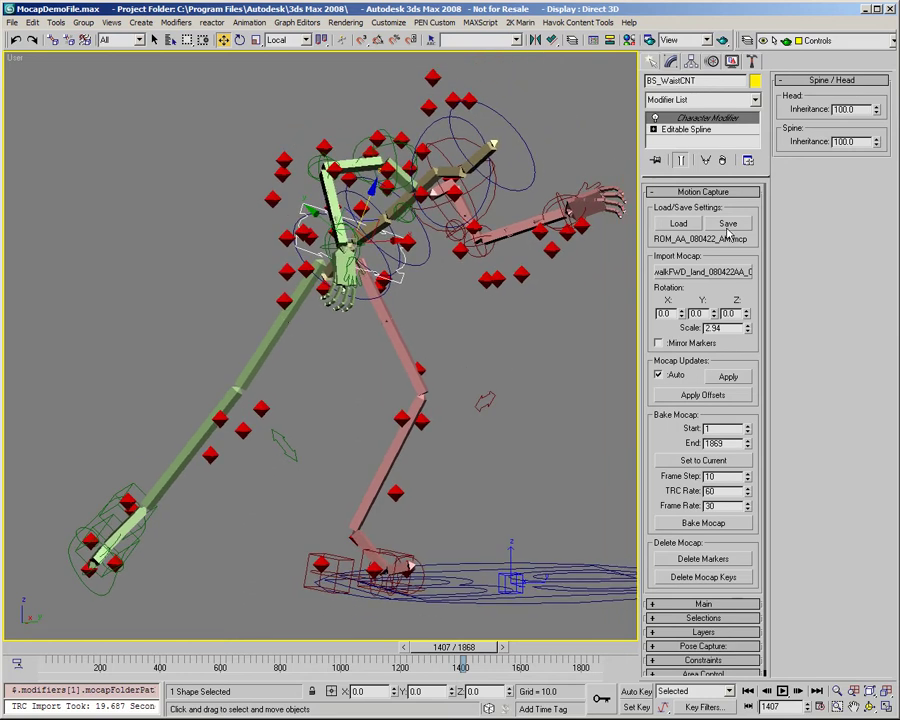
alt+middle_drag(614, 312, 482, 438)
Step: Rotate the left IK toe control about -21.5 degrees around its local Z axis and apply the mocap offsets
scroll(400, 630, up, 5)
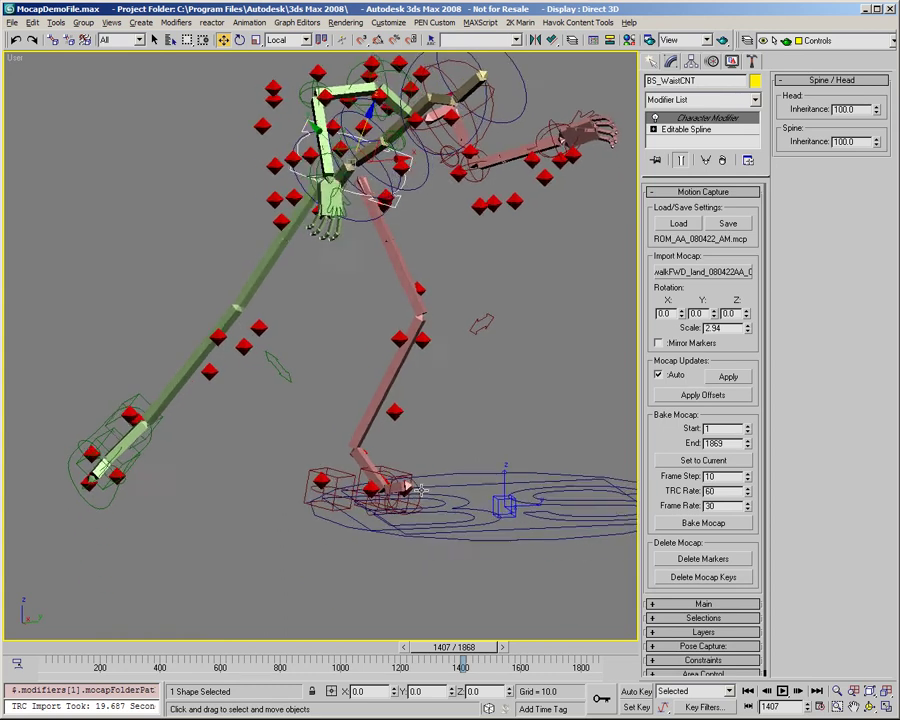
middle_drag(385, 461, 420, 463)
click(412, 457)
drag(420, 463, 414, 466)
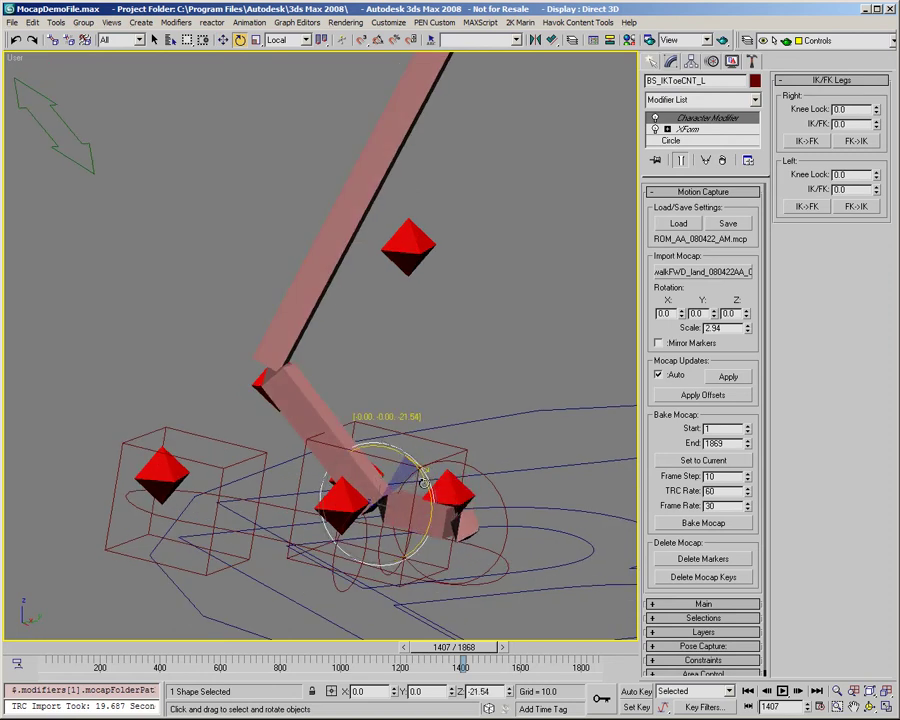
alt+middle_drag(426, 481, 478, 478)
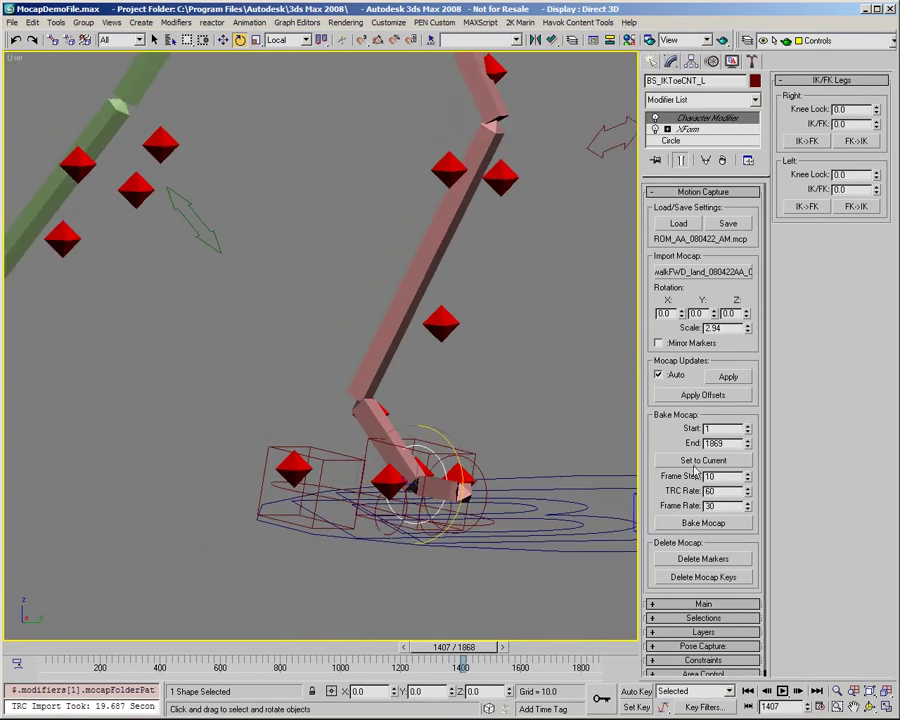
click(686, 396)
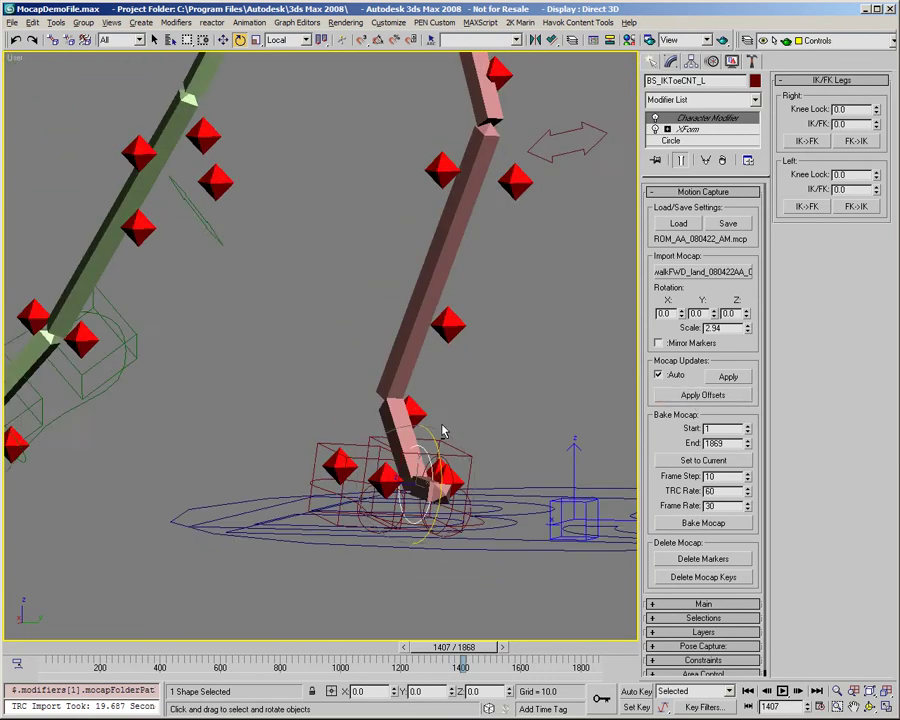
Step: Select the right shoulder control and examine the markers around the right shoulder and upper arm
alt+middle_drag(440, 426, 470, 240)
scroll(475, 210, up, 5)
alt+middle_drag(479, 191, 610, 245)
click(445, 167)
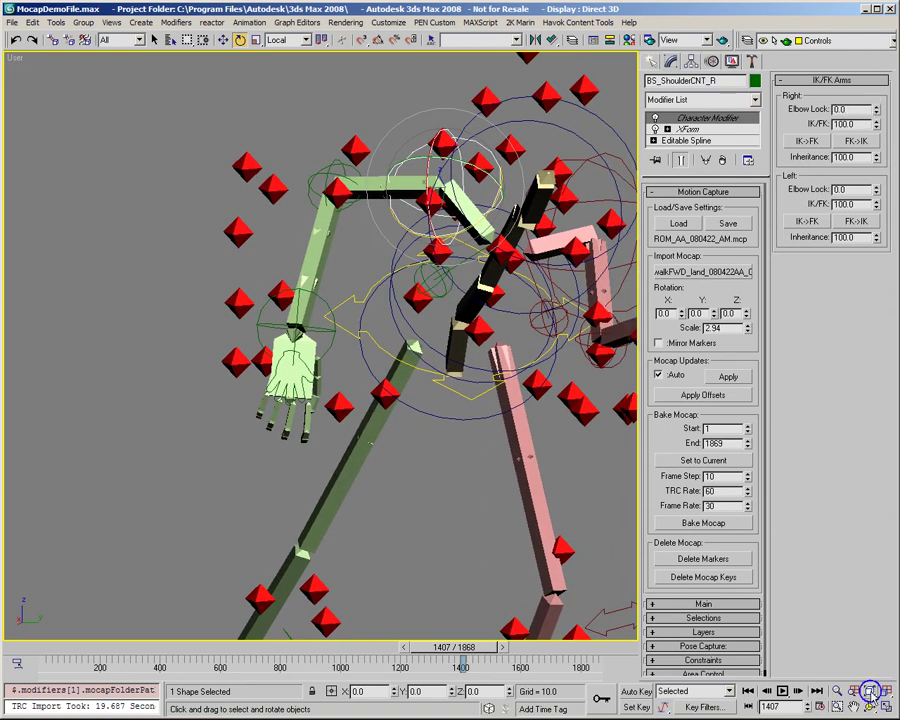
right_click(875, 123)
alt+middle_drag(505, 285, 530, 280)
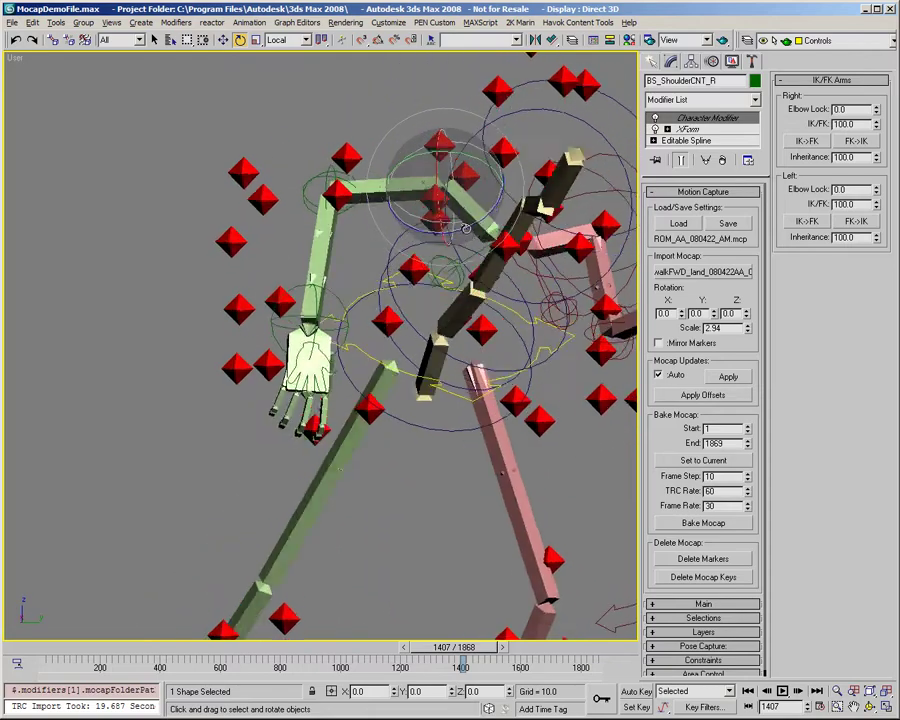
alt+middle_drag(466, 228, 481, 187)
alt+middle_drag(419, 199, 431, 128)
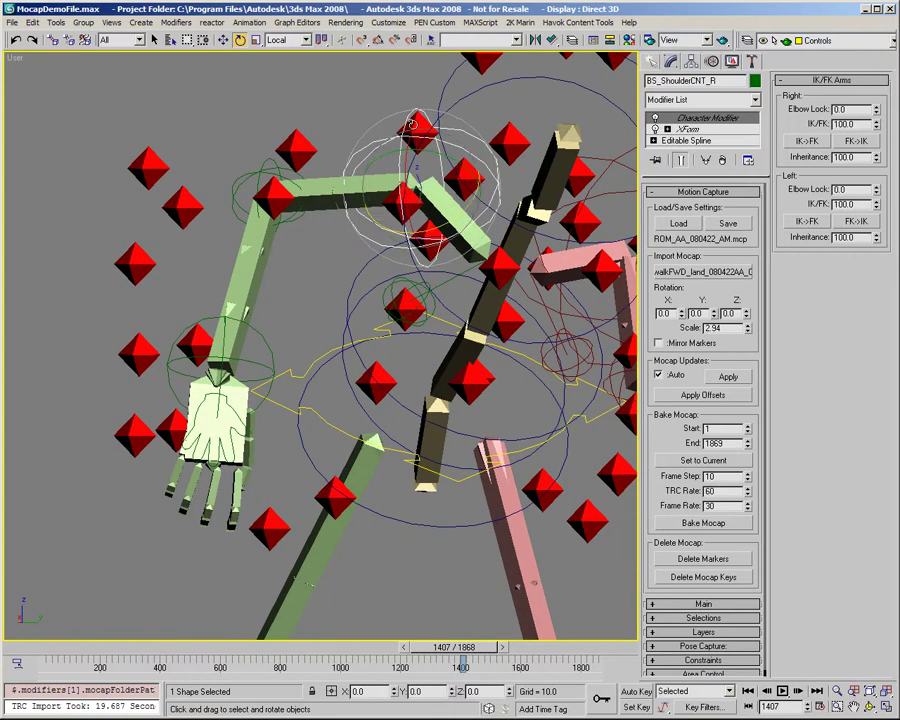
Step: Inspect the right arm's markers by selecting R_F_Shoulder, R_Tricep, R_Elbow and R_InElbow in turn
click(431, 127)
click(419, 122)
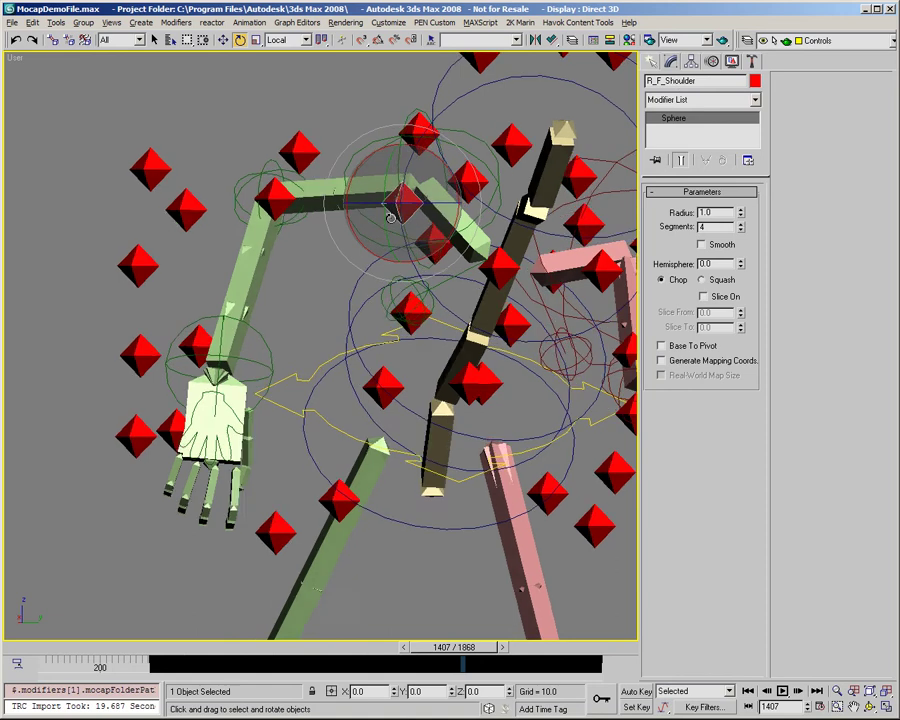
click(296, 145)
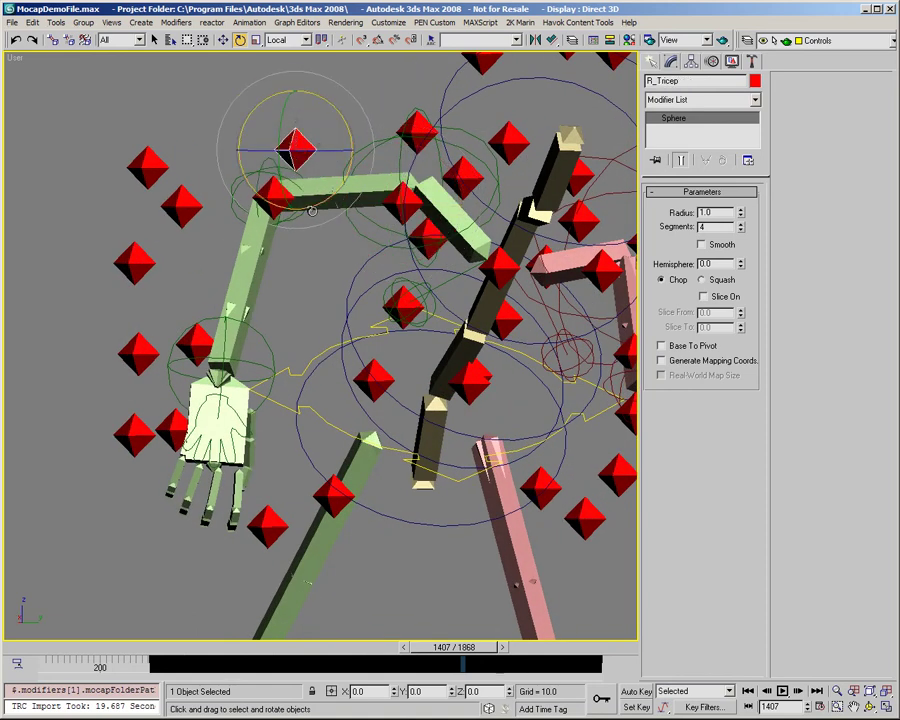
click(148, 170)
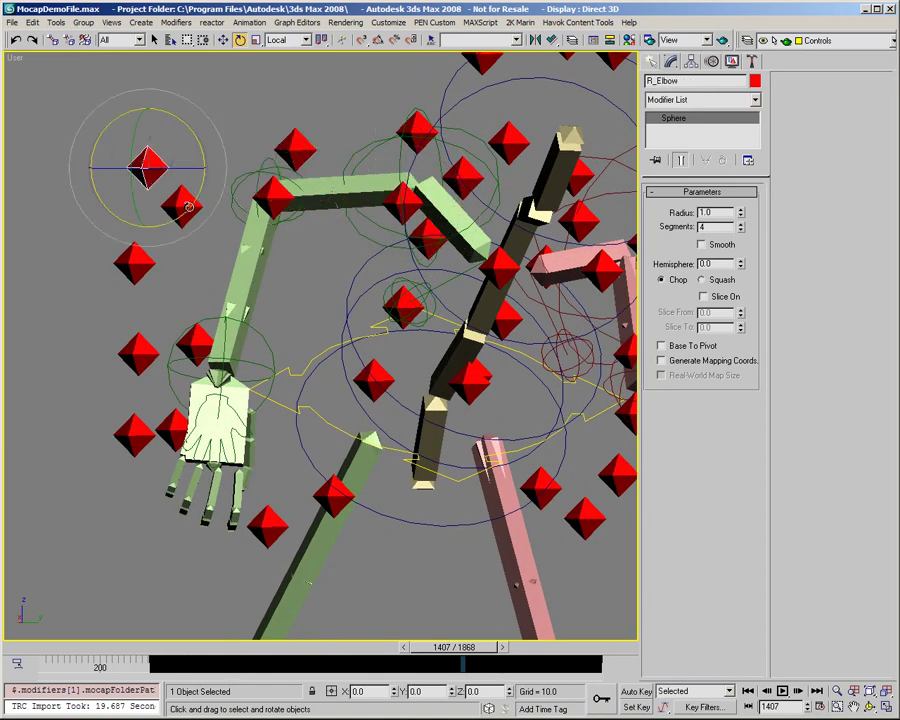
click(186, 205)
scroll(290, 205, down, 2)
alt+middle_drag(290, 205, 295, 220)
alt+middle_drag(352, 196, 396, 293)
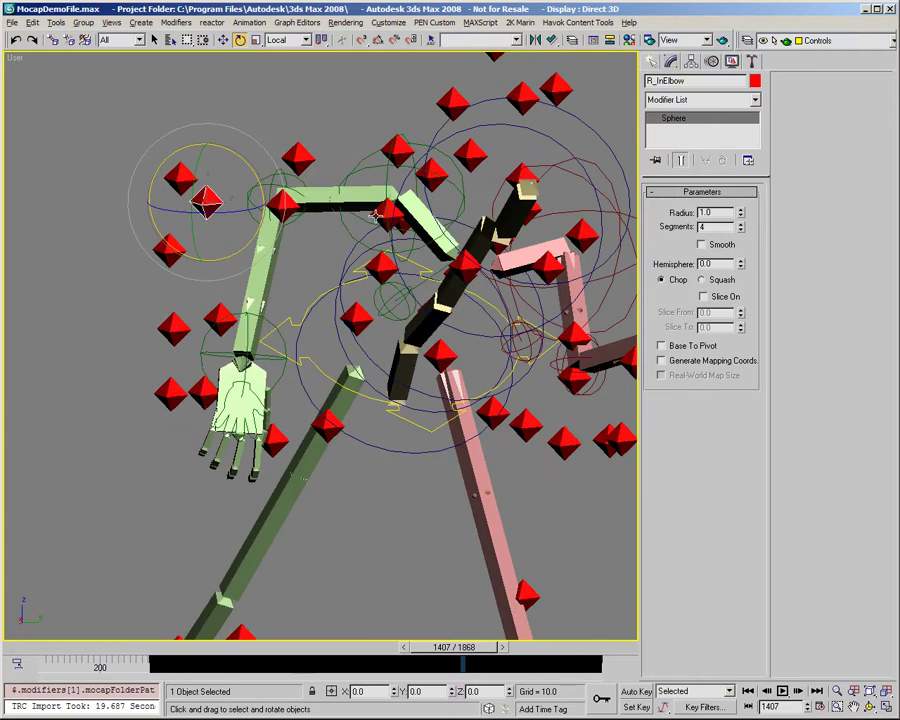
alt+middle_drag(377, 213, 352, 218)
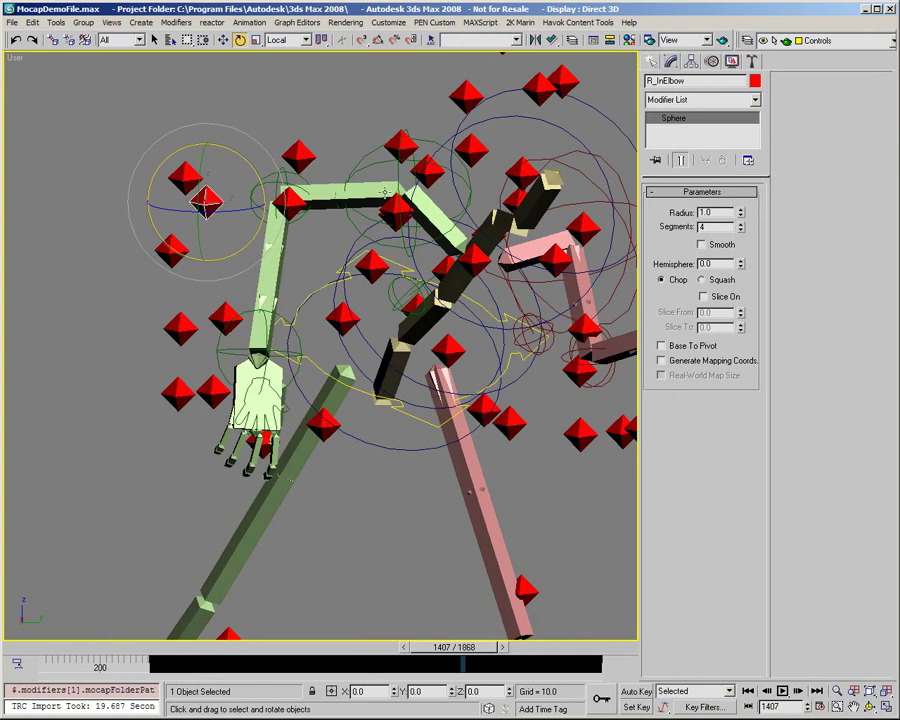
alt+middle_drag(301, 442, 288, 293)
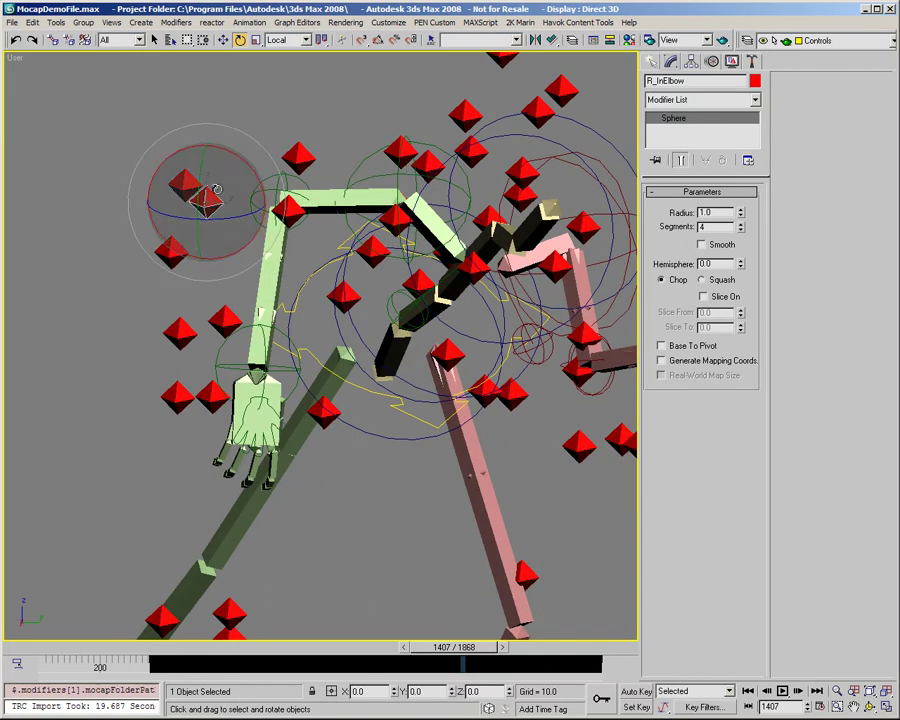
Step: Identify the right wrist markers by selecting R_OutWrist and R_InWrist in turn
click(178, 330)
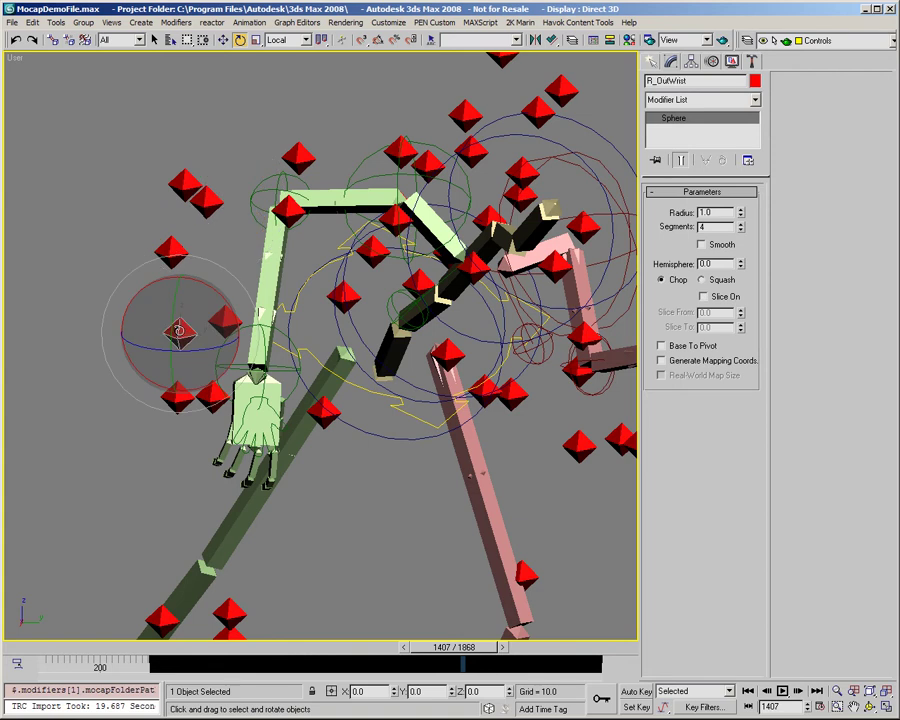
click(221, 323)
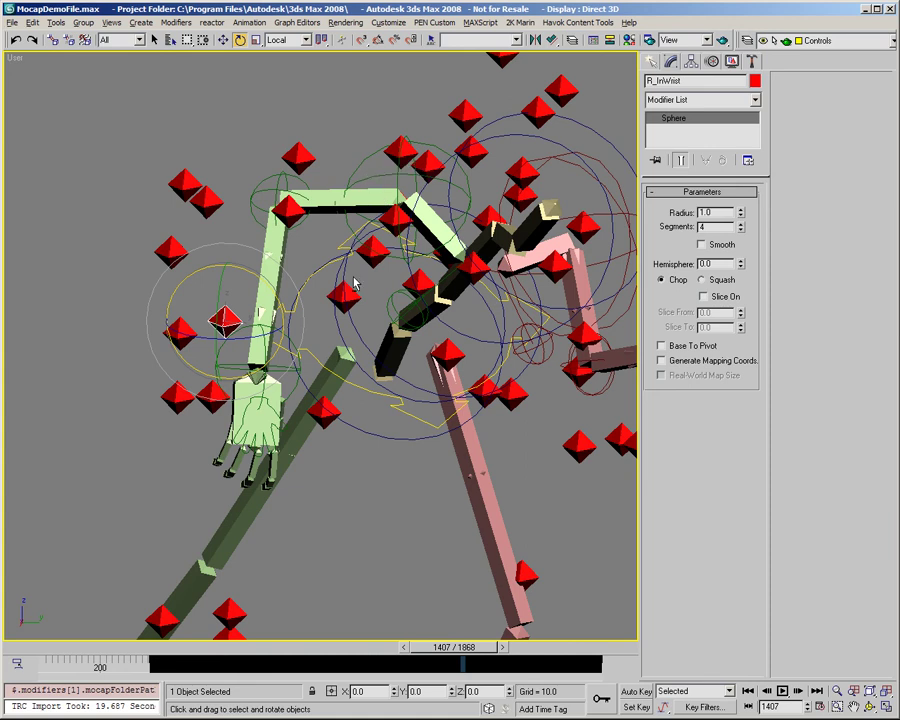
alt+middle_drag(355, 285, 392, 224)
Step: Rotate the right shoulder control about -8.9 degrees around its local X axis
click(195, 312)
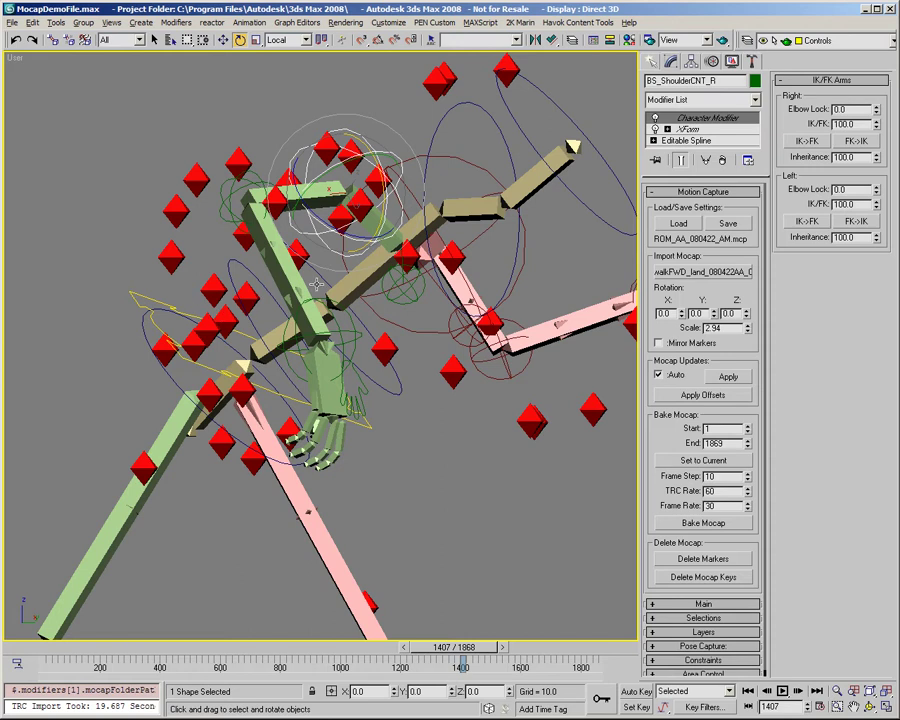
alt+middle_drag(316, 285, 380, 210)
drag(392, 192, 396, 198)
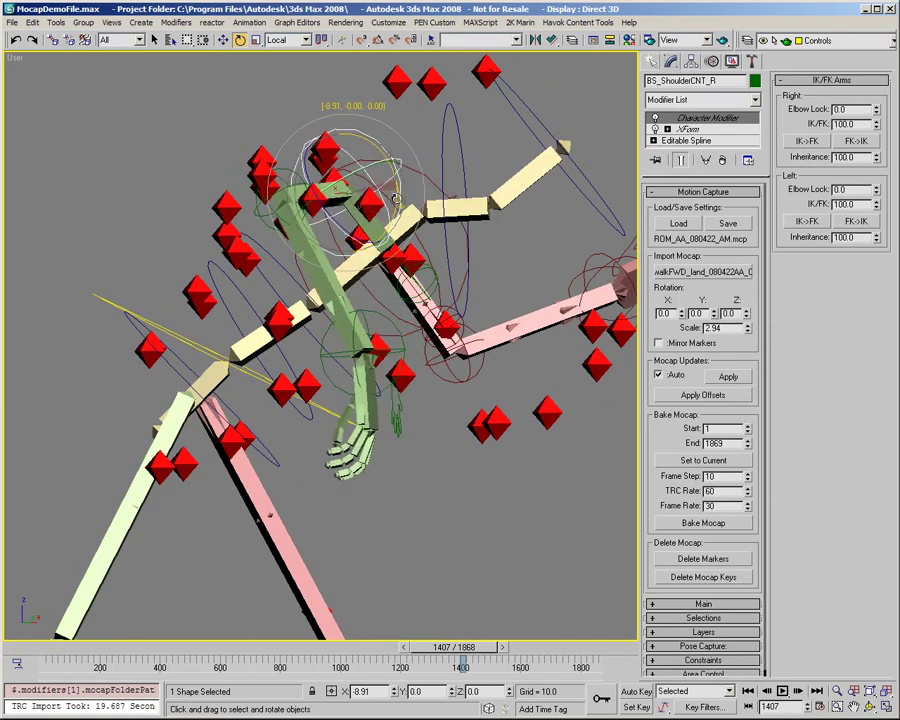
alt+middle_drag(435, 258, 312, 271)
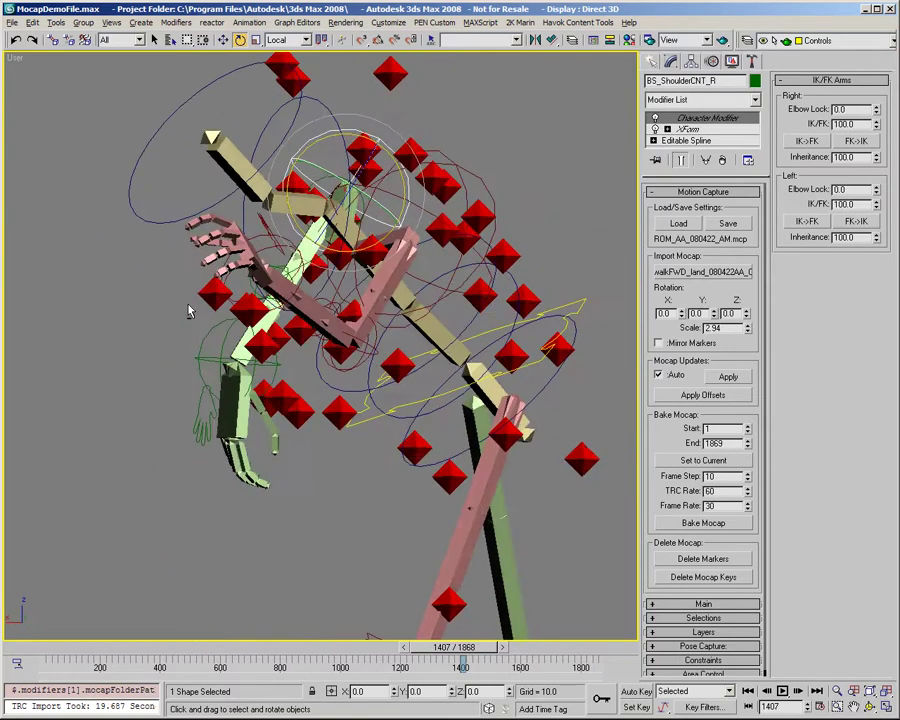
Step: Go to frame 1422 and switch the right arm to IK by setting its IK/FK value to 0
alt+middle_drag(187, 311, 298, 177)
alt+middle_drag(329, 230, 655, 403)
alt+middle_drag(376, 309, 404, 641)
mouse_move(432, 648)
mouse_down()
mouse_move(442, 648)
mouse_move(418, 648)
mouse_move(436, 648)
mouse_up()
key(e)
alt+middle_drag(358, 343, 374, 374)
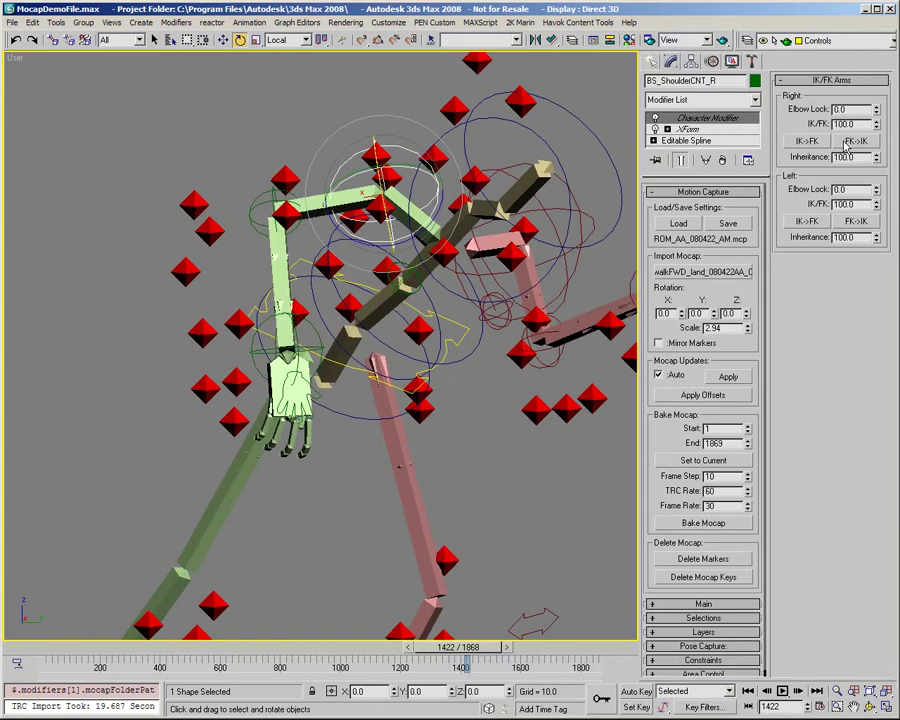
alt+middle_drag(360, 300, 238, 345)
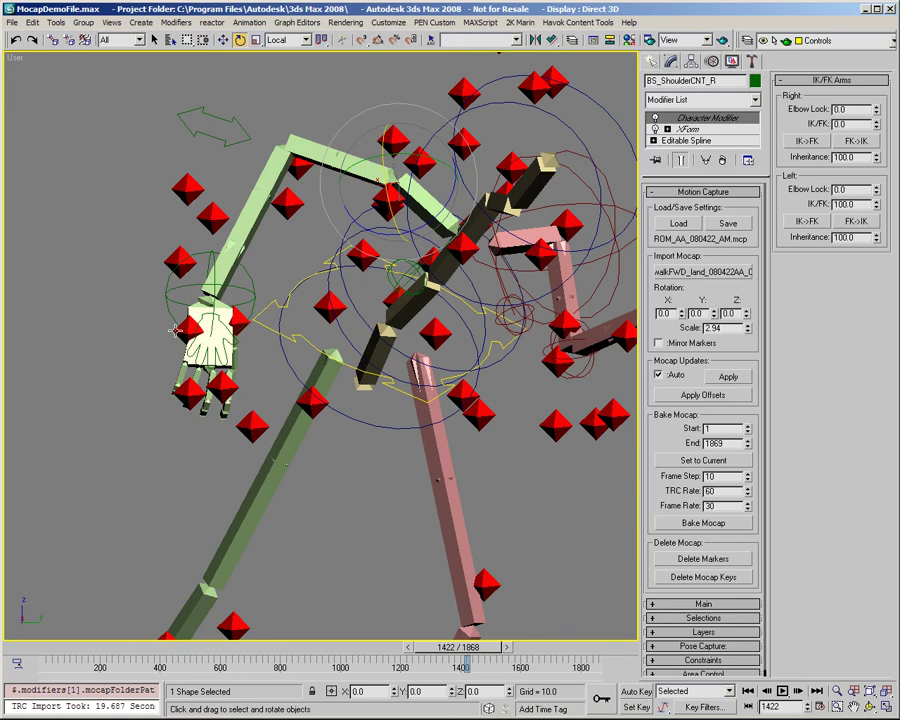
Step: Move the right IK wrist control to line the hand up with the wrist markers, and apply the mocap offsets
alt+middle_drag(240, 330, 242, 300)
click(214, 293)
right_click(276, 292)
click(300, 310)
drag(242, 300, 244, 305)
alt+middle_drag(308, 318, 347, 356)
scroll(321, 350, up, 2)
scroll(316, 341, down, 2)
middle_drag(347, 356, 337, 337)
middle_drag(337, 337, 296, 331)
alt+middle_drag(444, 289, 394, 244)
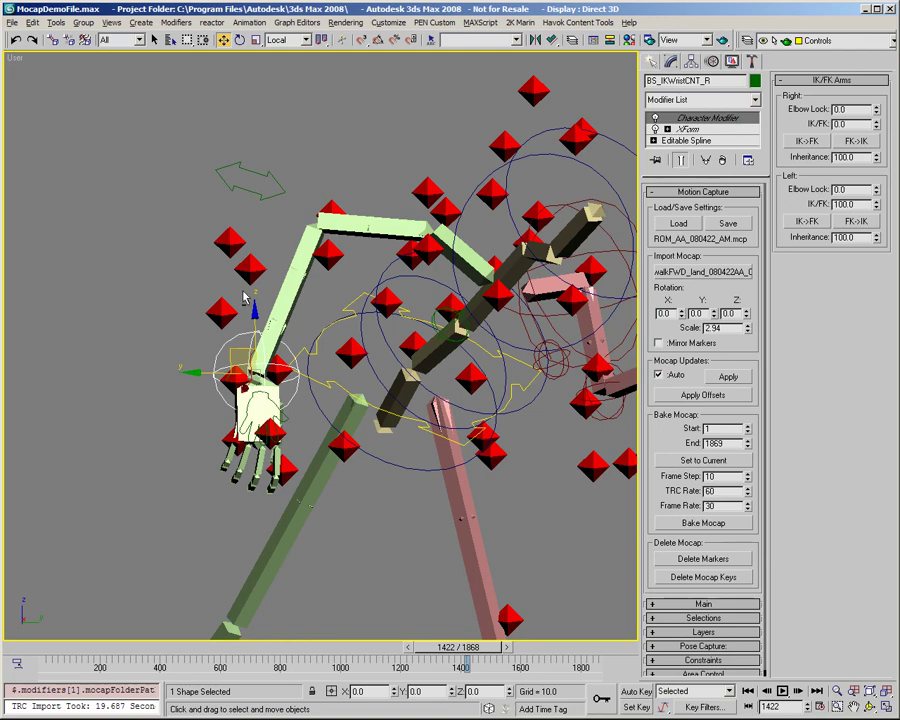
alt+middle_drag(243, 297, 345, 433)
click(700, 397)
Step: At frame 1464, move the right IK elbow control farther away from the elbow and apply the mocap offsets
mouse_move(432, 651)
mouse_down()
mouse_move(420, 651)
mouse_move(453, 655)
mouse_move(445, 652)
mouse_up()
key(z)
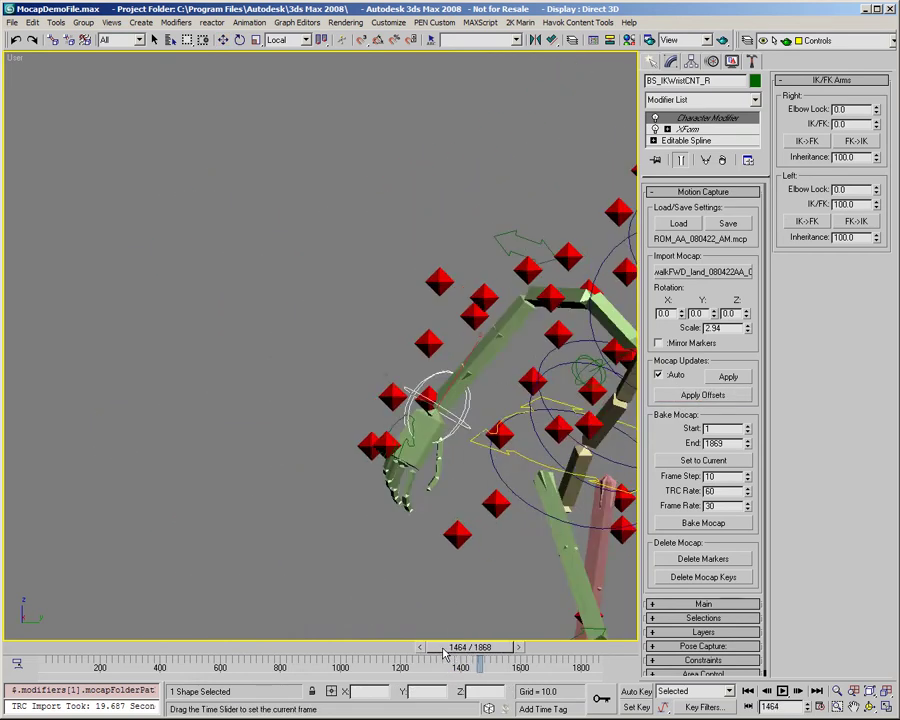
key(w)
scroll(425, 600, down, 5)
alt+middle_drag(490, 405, 372, 226)
click(372, 222)
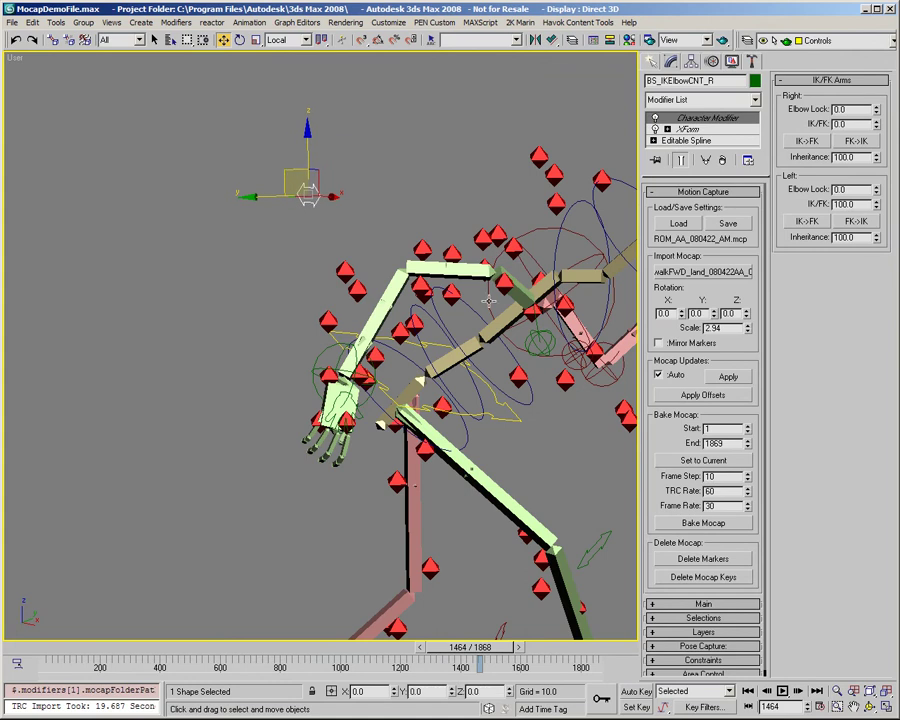
Step: Scrub through the motion up to frame 1447 and check how the corrected rig follows the markers
drag(140, 655, 212, 660)
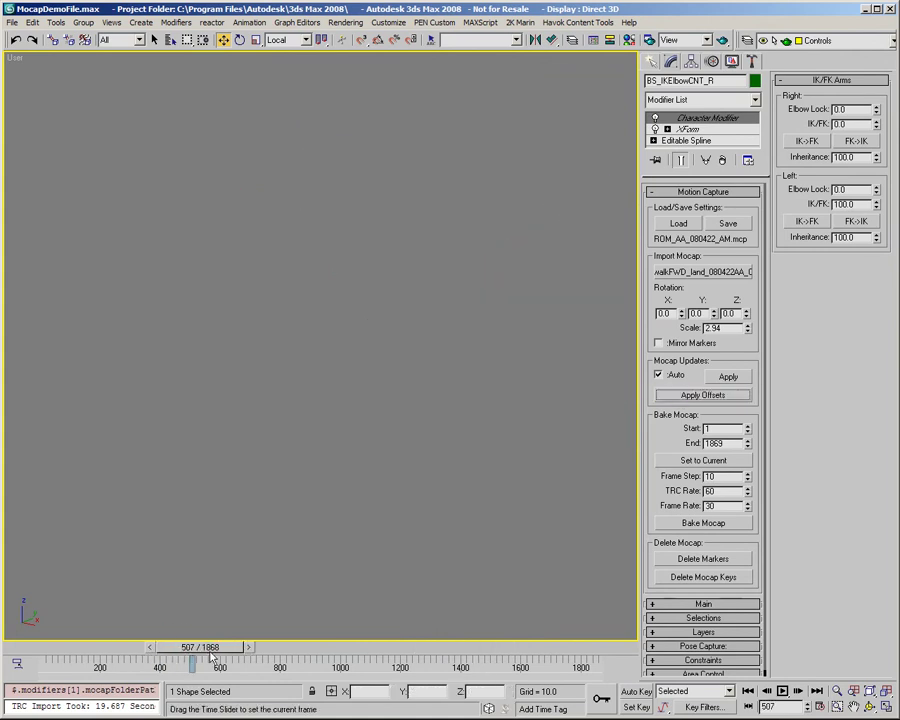
drag(314, 662, 468, 662)
alt+middle_drag(400, 478, 415, 330)
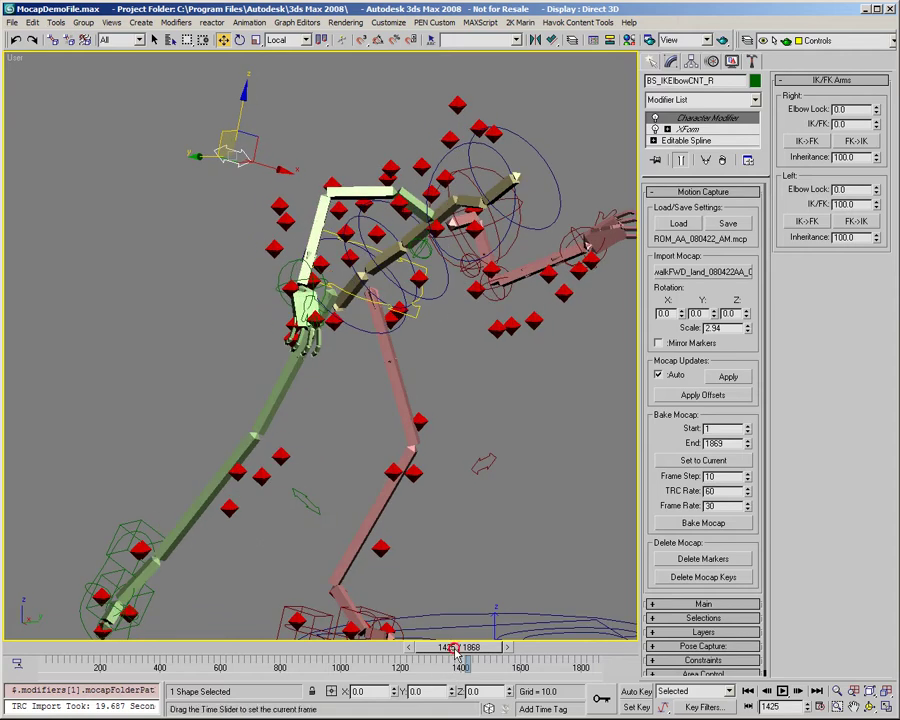
mouse_move(455, 651)
mouse_down()
mouse_move(446, 652)
mouse_move(462, 656)
mouse_up()
mouse_move(398, 292)
alt+middle_down()
mouse_move(410, 285)
mouse_move(480, 302)
mouse_move(406, 281)
alt+middle_up()
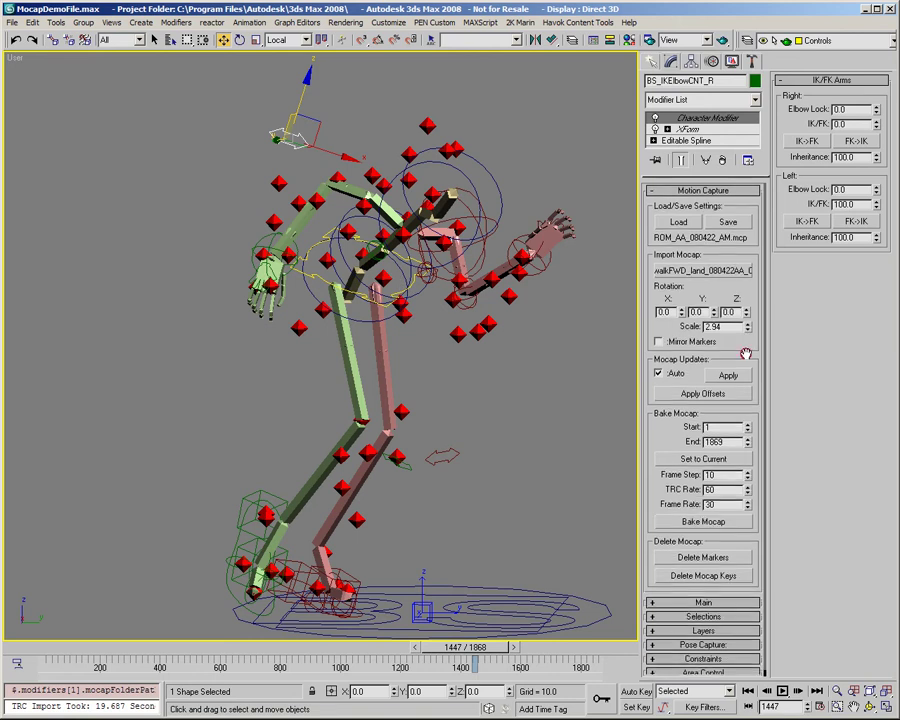
drag(740, 340, 740, 334)
alt+middle_drag(495, 449, 466, 628)
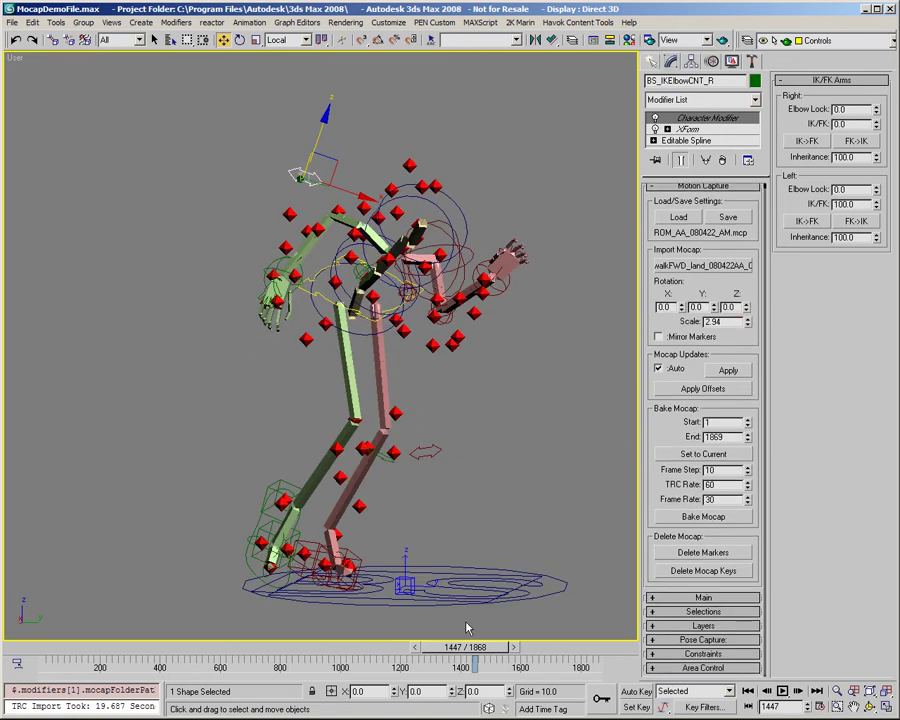
Step: Scrub between about frames 1205 and 1497 and set the mocap bake range to start at 1200 and end at 1500
drag(455, 652, 396, 659)
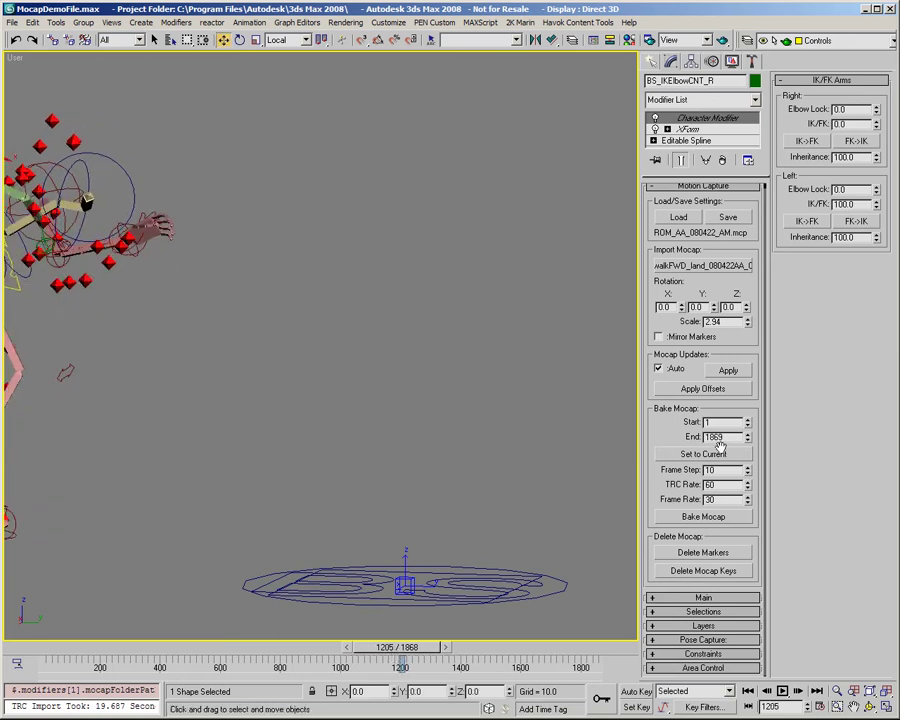
drag(406, 655, 406, 655)
drag(433, 650, 501, 652)
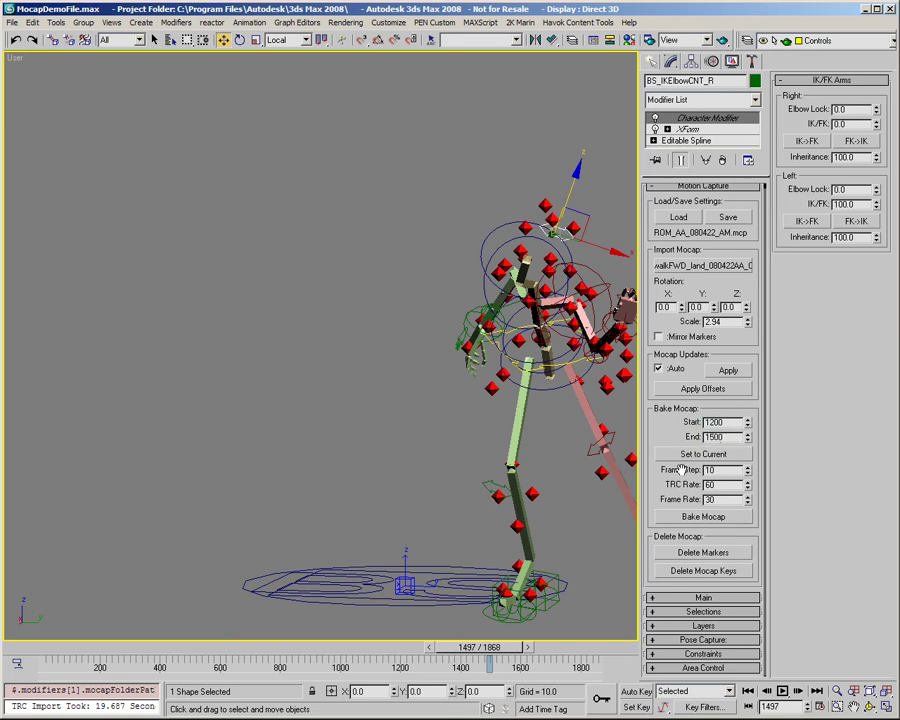
middle_drag(497, 383, 412, 380)
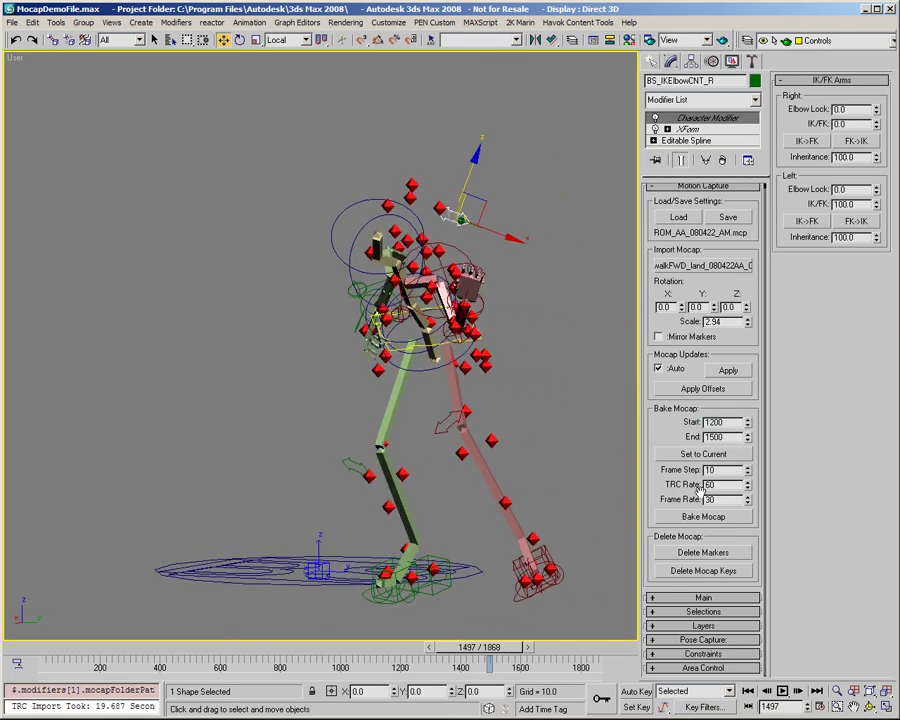
alt+middle_drag(466, 385, 587, 452)
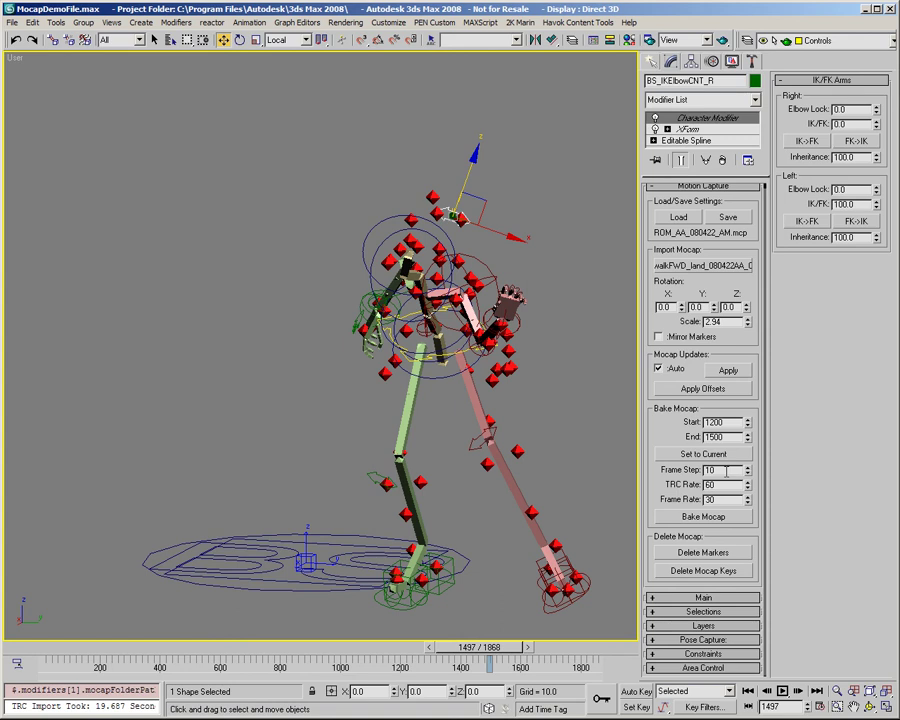
Step: Set the frame step for the mocap bake to 5
alt+middle_drag(510, 388, 480, 396)
middle_drag(504, 398, 451, 367)
double_click(741, 474)
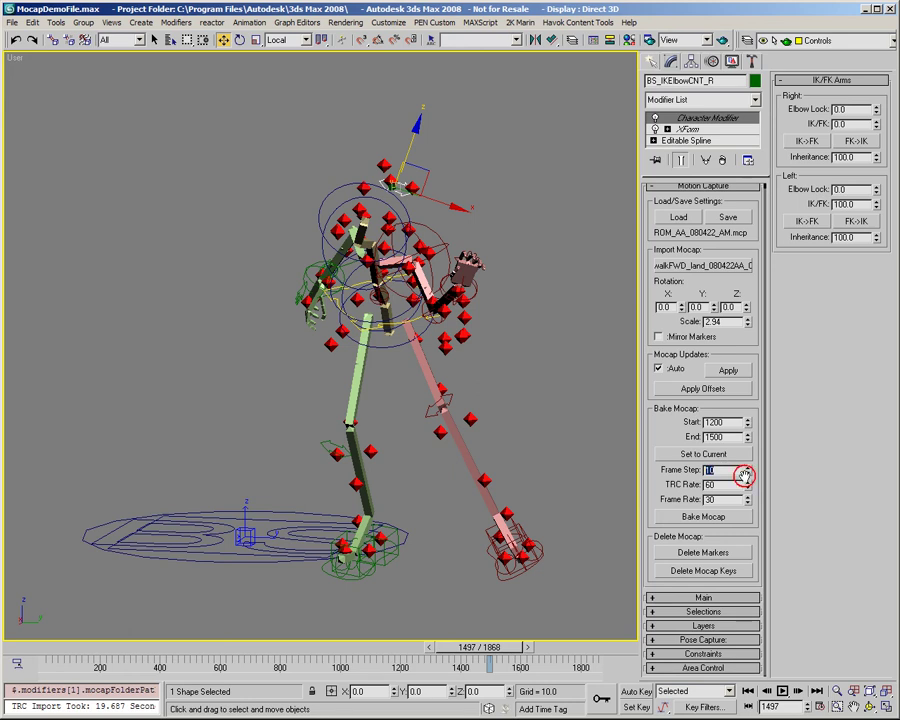
alt+middle_drag(503, 458, 532, 464)
double_click(726, 471)
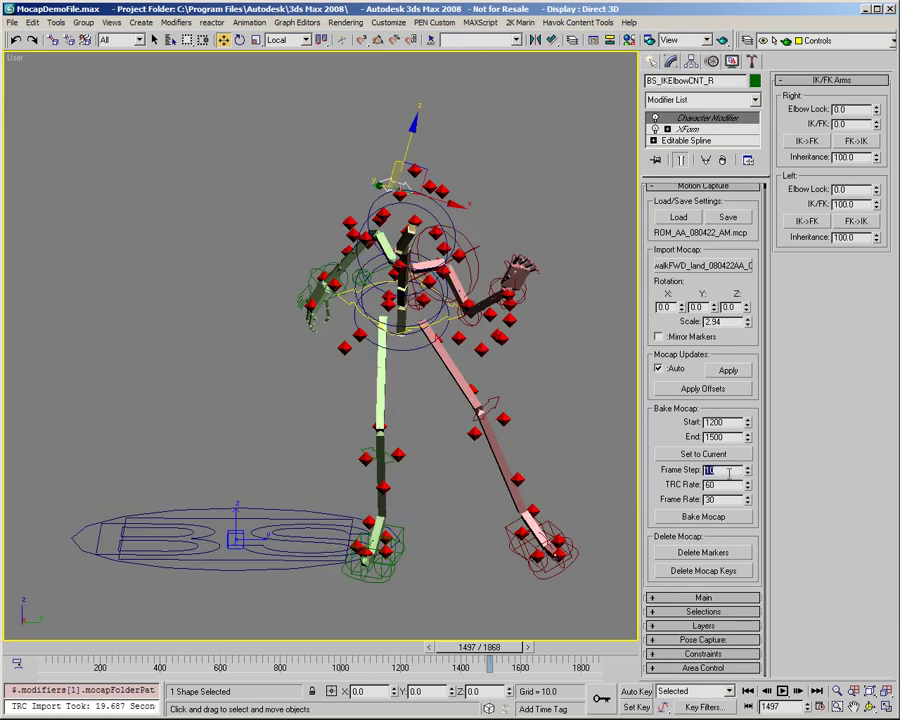
alt+middle_drag(628, 480, 398, 378)
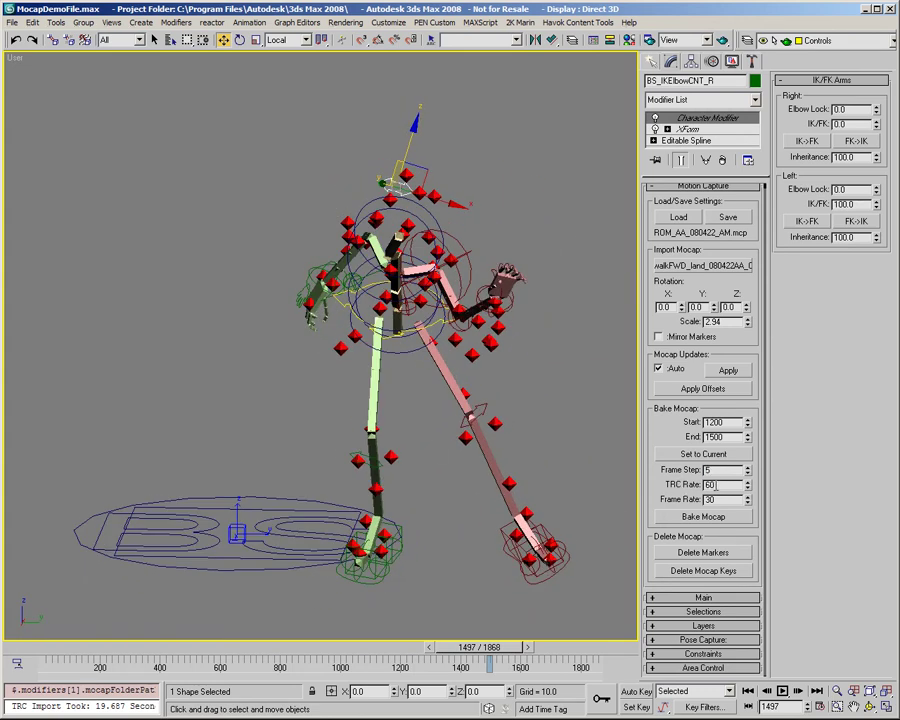
Step: Bake the mocap onto the rig with a TRC rate of 60 and a frame rate of 30
alt+middle_drag(400, 330, 410, 355)
mouse_move(484, 364)
alt+middle_down()
mouse_move(496, 370)
mouse_move(479, 363)
alt+middle_up()
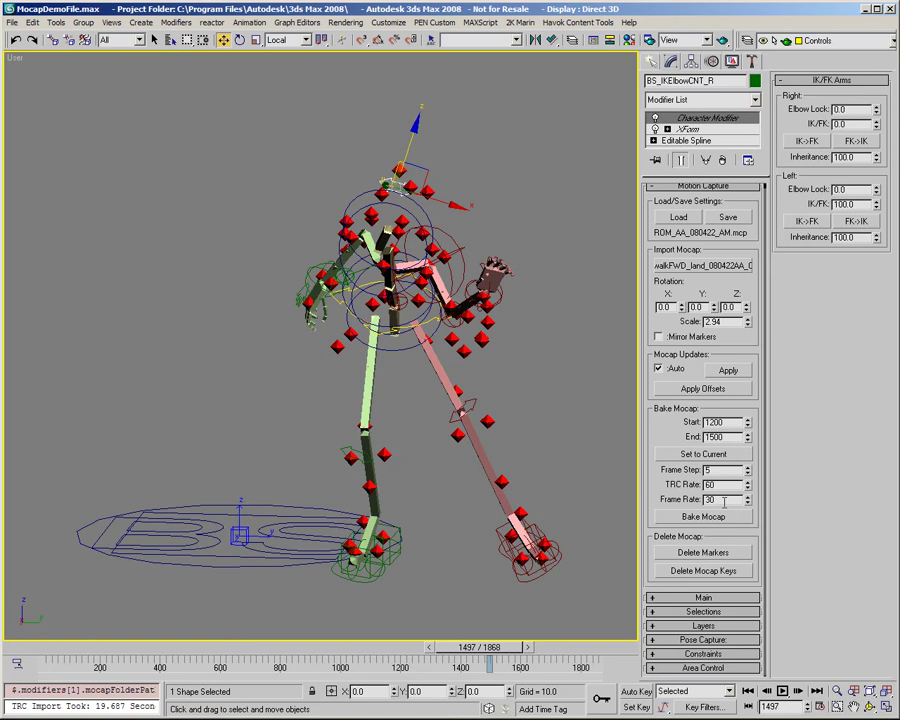
click(716, 500)
alt+middle_drag(405, 380, 444, 441)
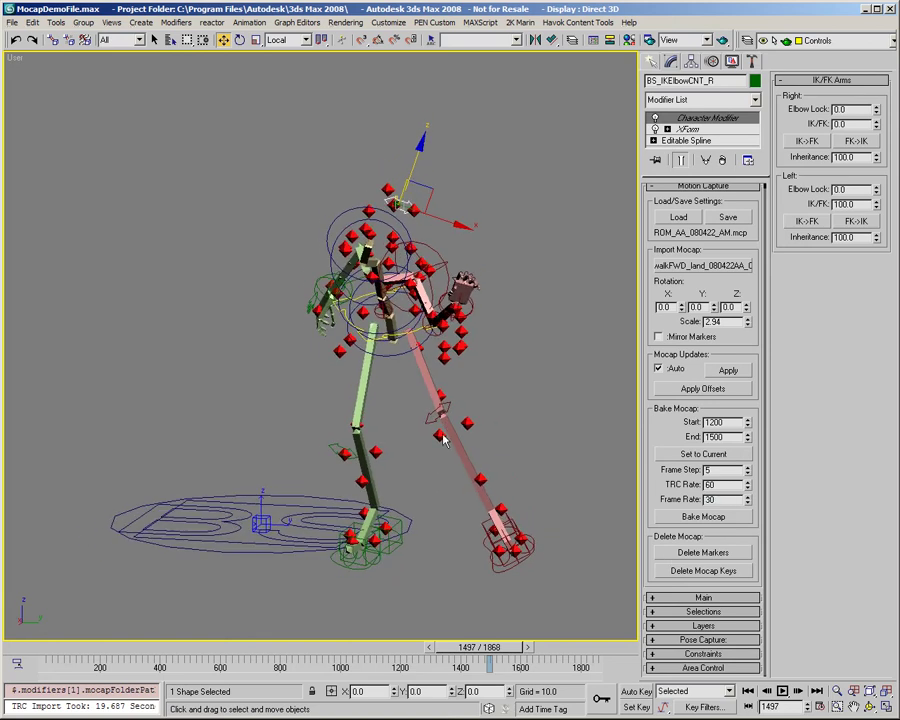
click(705, 517)
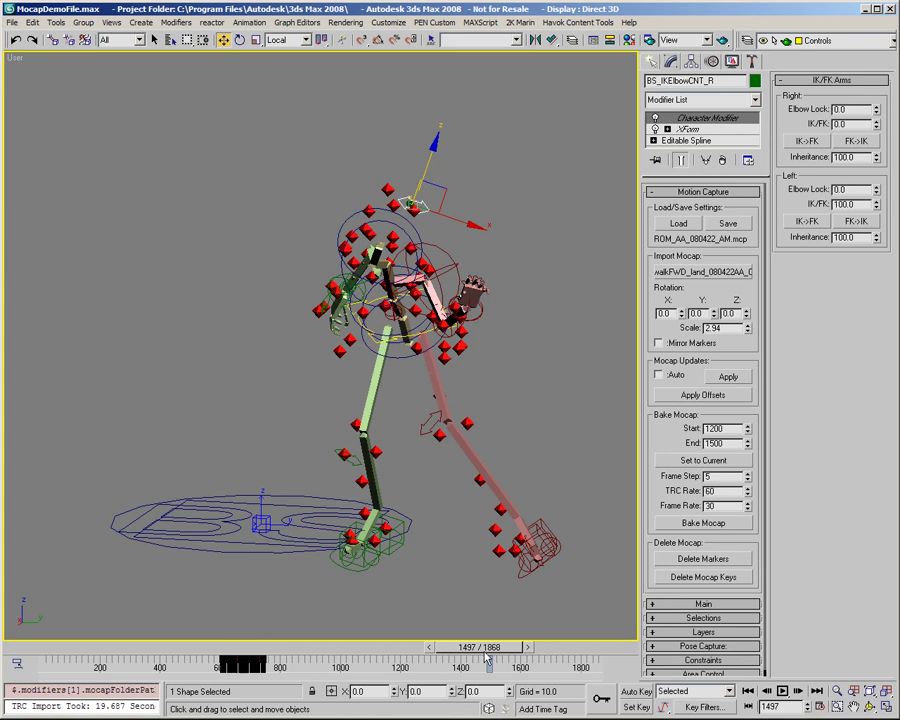
Step: Review the baked animation within the keyed range, stopping at frame 656
drag(465, 655, 227, 650)
key(w)
alt+middle_drag(252, 538, 396, 534)
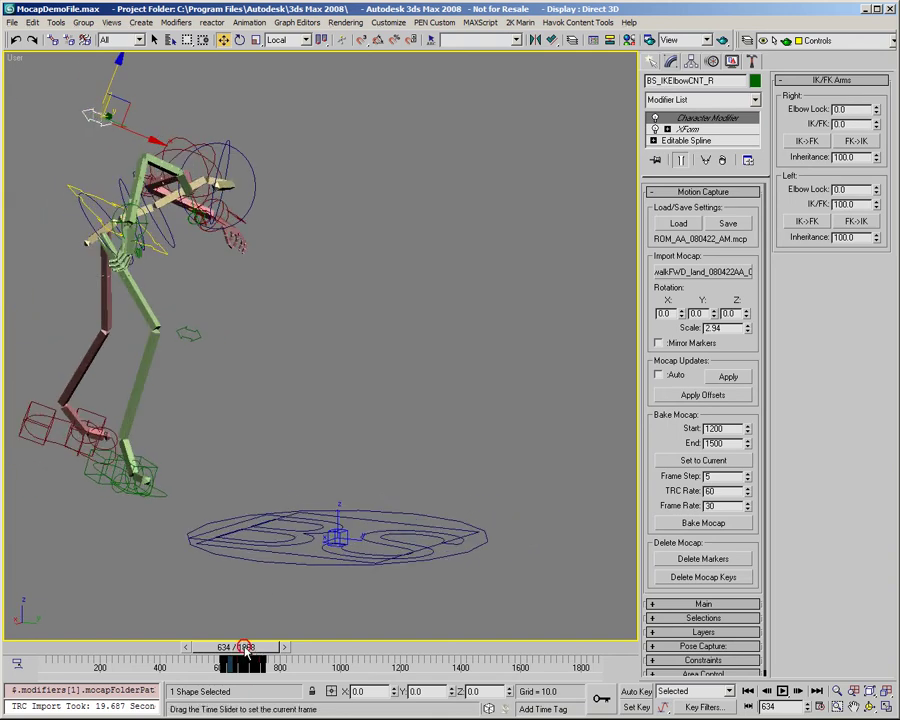
mouse_move(253, 656)
mouse_down()
mouse_move(287, 656)
mouse_move(228, 656)
mouse_move(257, 656)
mouse_up()
key(w)
alt+middle_drag(344, 406, 269, 464)
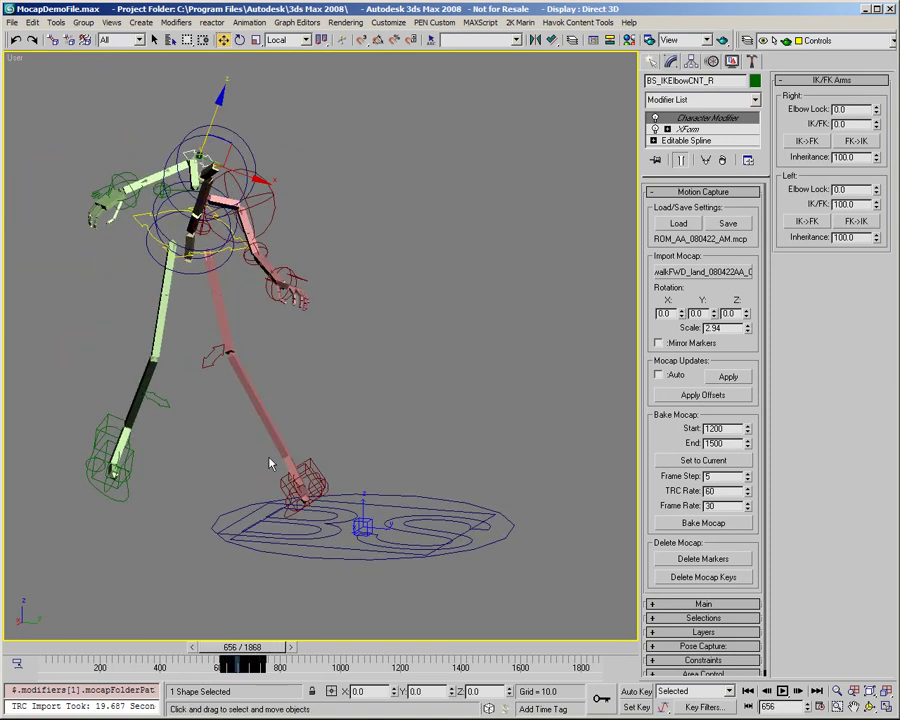
Step: Delete the mocap markers and scrub the baked rig to frame 696
click(704, 561)
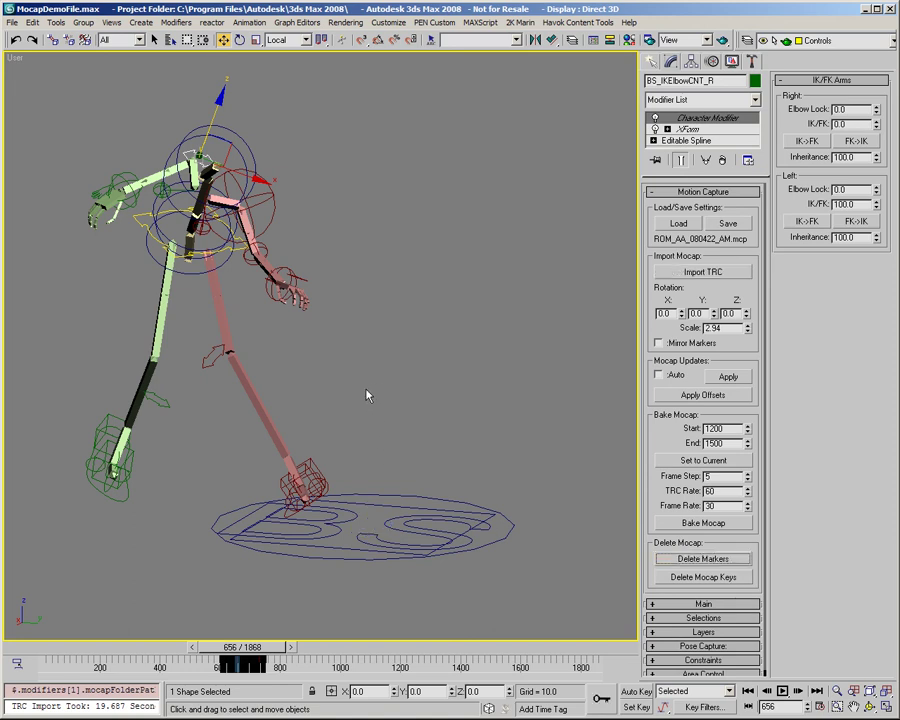
alt+middle_drag(368, 394, 432, 450)
scroll(432, 450, down, 3)
drag(243, 647, 275, 652)
key(w)
scroll(347, 394, up, 5)
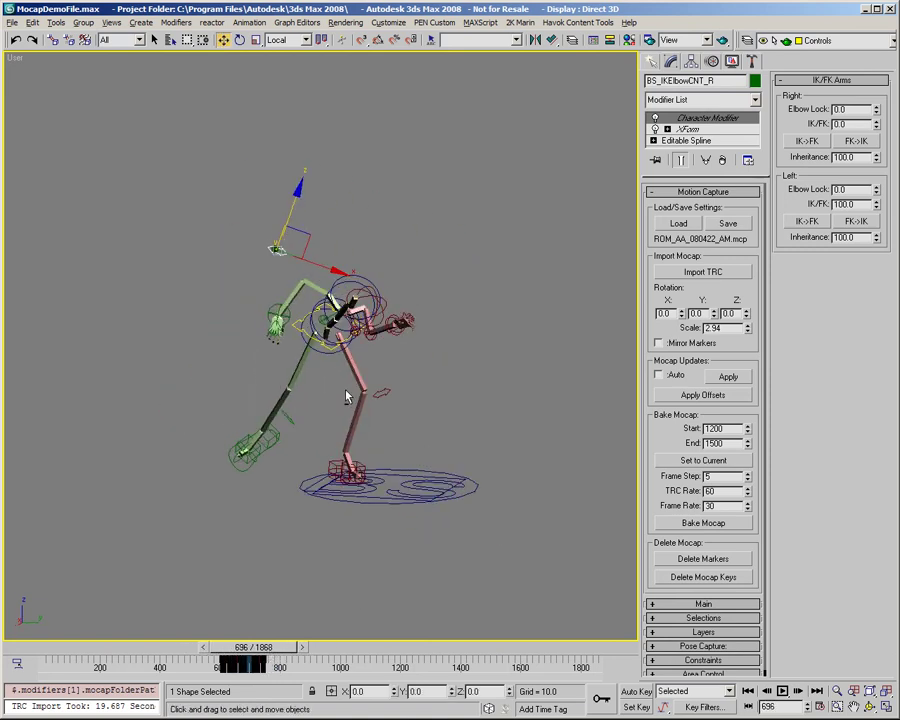
Step: Select the right foot control and display its animation layers
click(203, 465)
alt+middle_drag(203, 465, 280, 462)
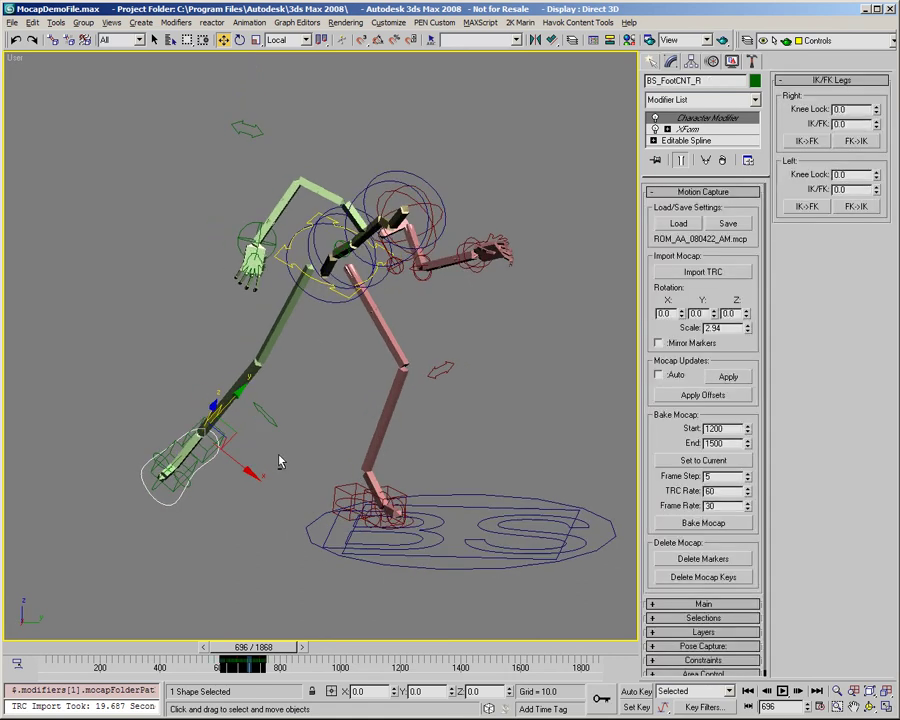
click(685, 632)
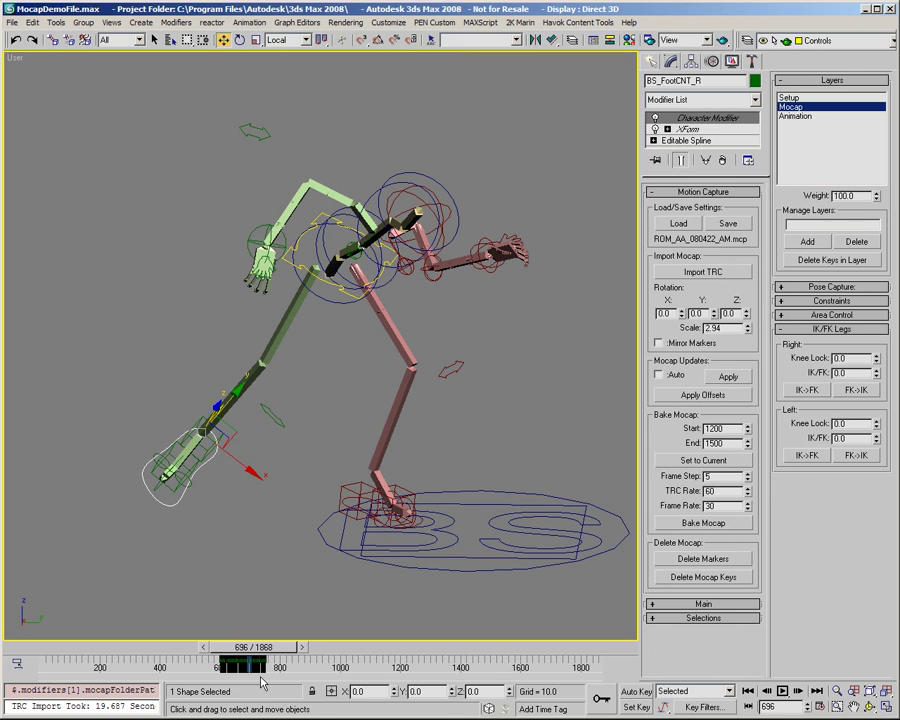
Step: Activate the Animation layer, filter the track bar keys with List Controller - Active Only, and switch back to the Mocap layer
click(798, 116)
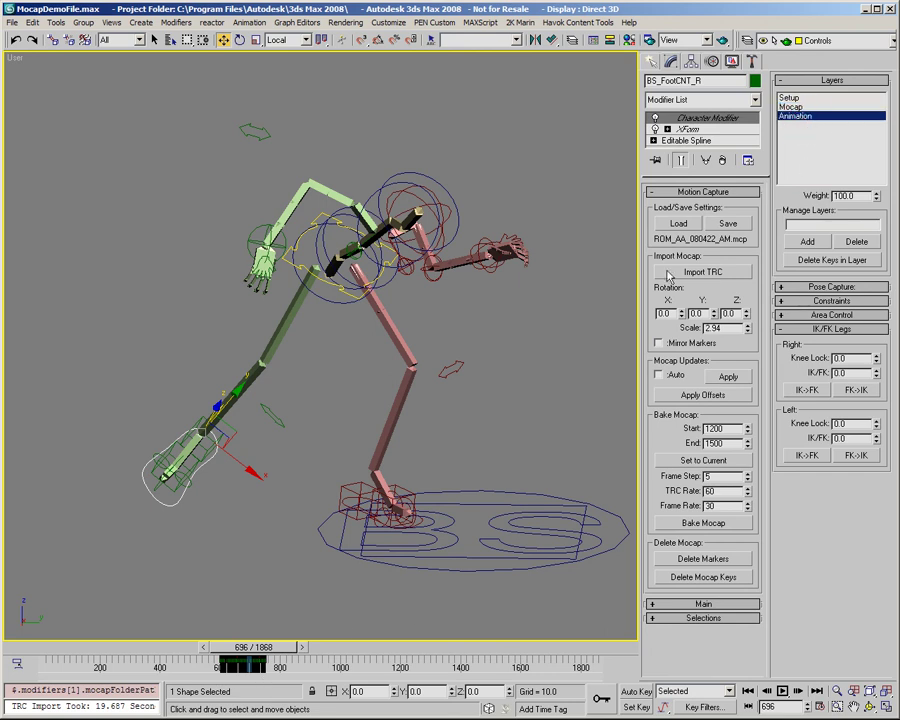
right_click(292, 667)
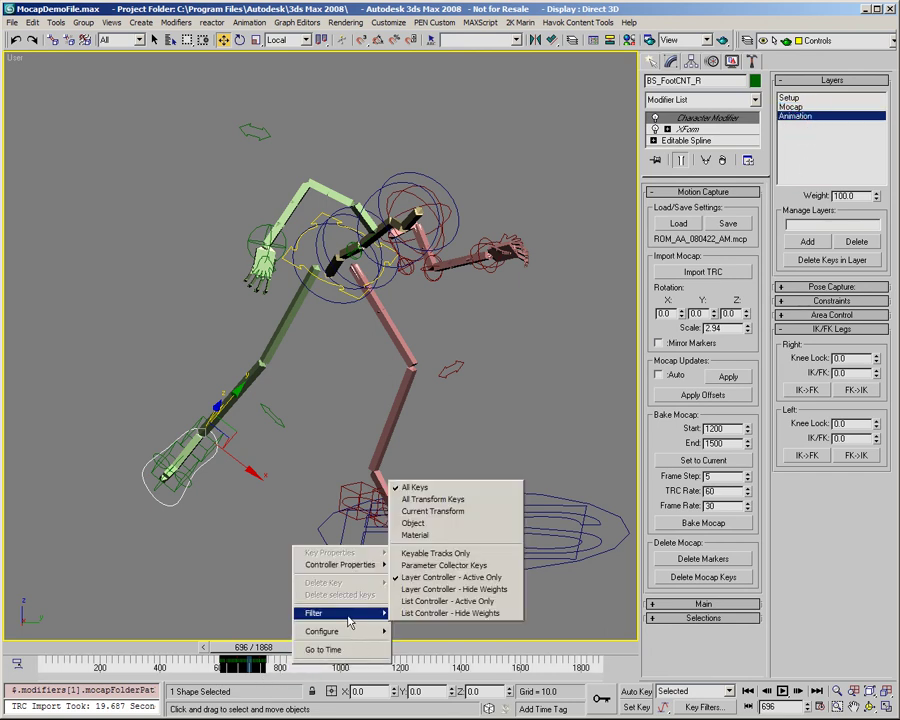
mouse_move(348, 639)
mouse_move(350, 612)
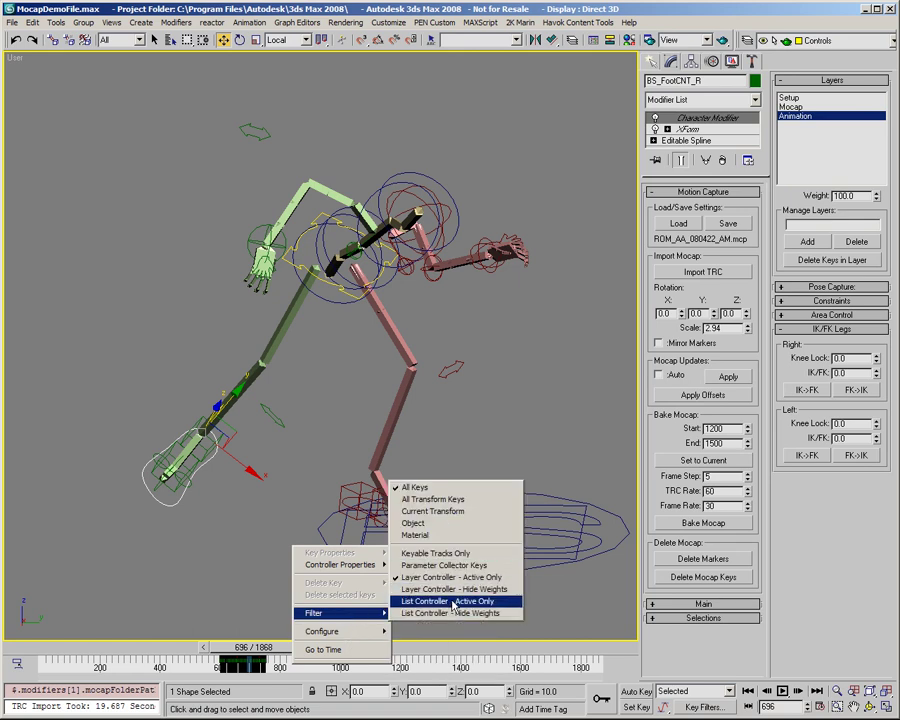
click(455, 601)
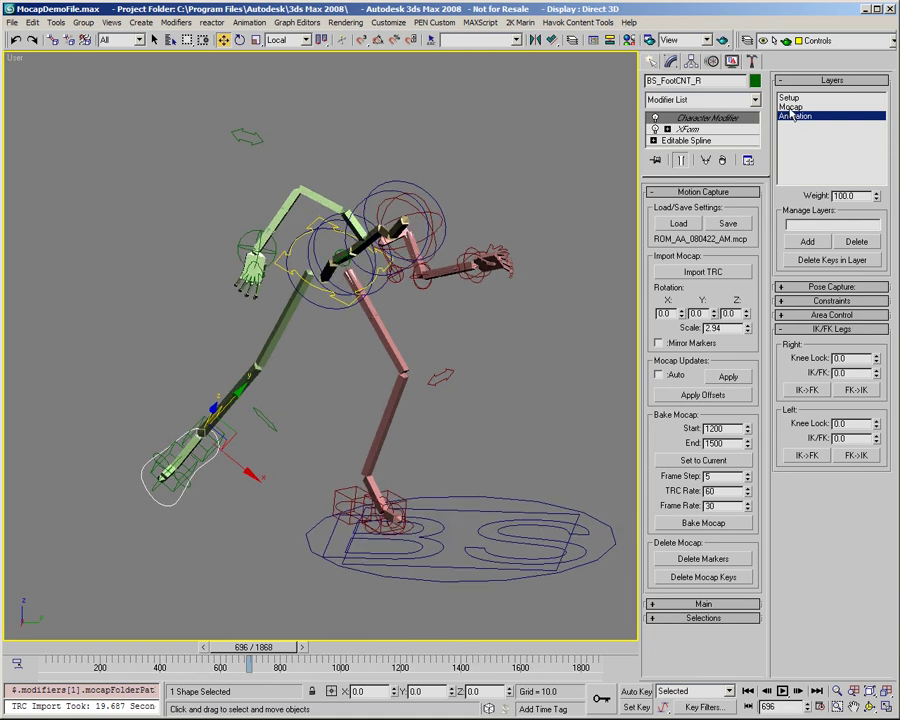
click(790, 107)
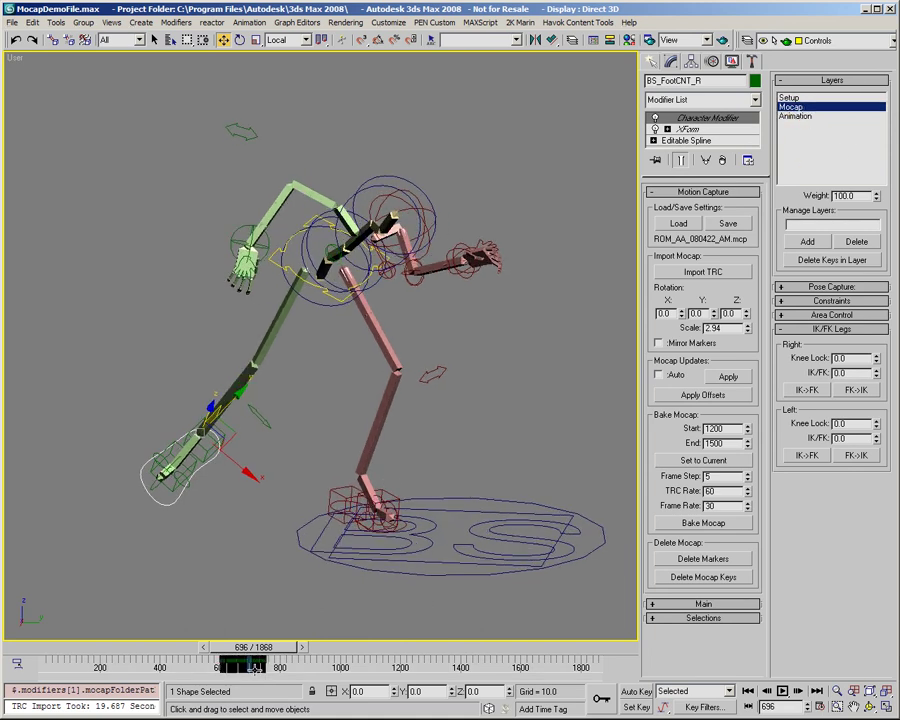
Step: Activate the right foot control's Animation layer to compare its keys, and return to the Mocap layer
key(Down)
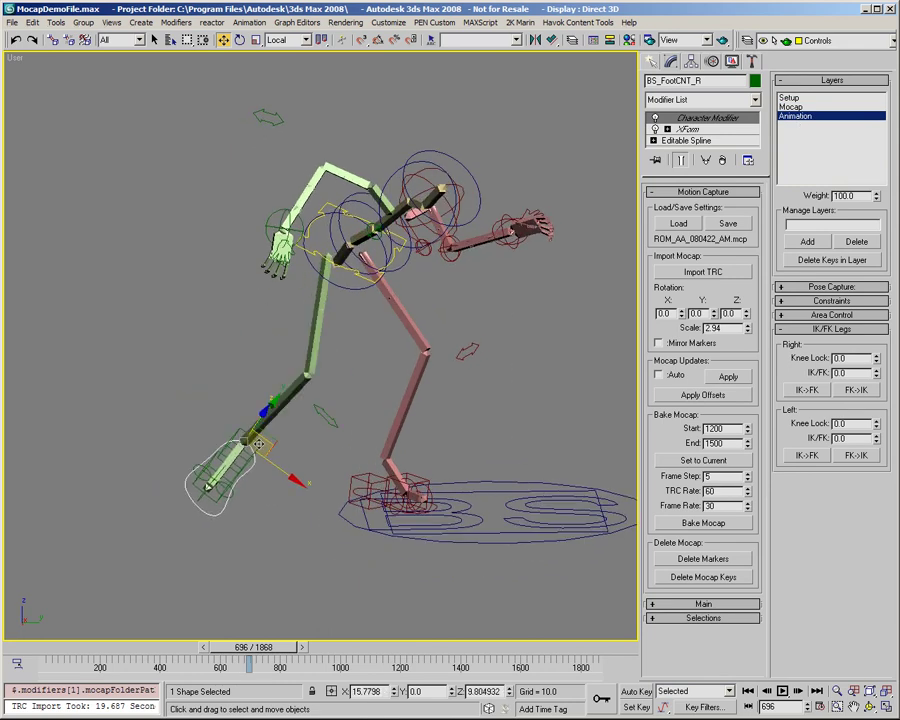
alt+middle_drag(390, 338, 405, 407)
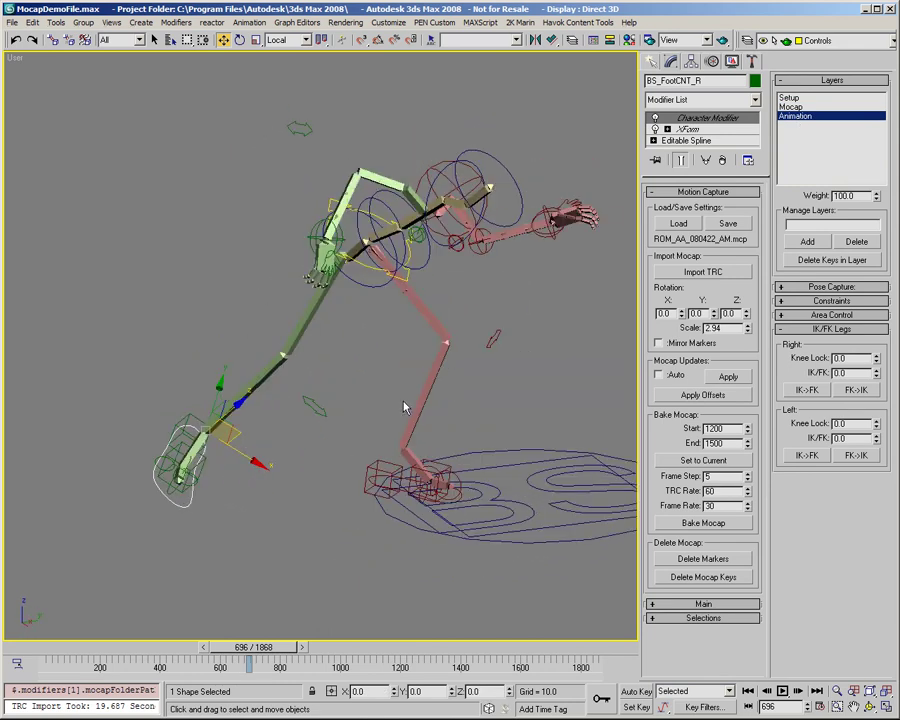
click(792, 106)
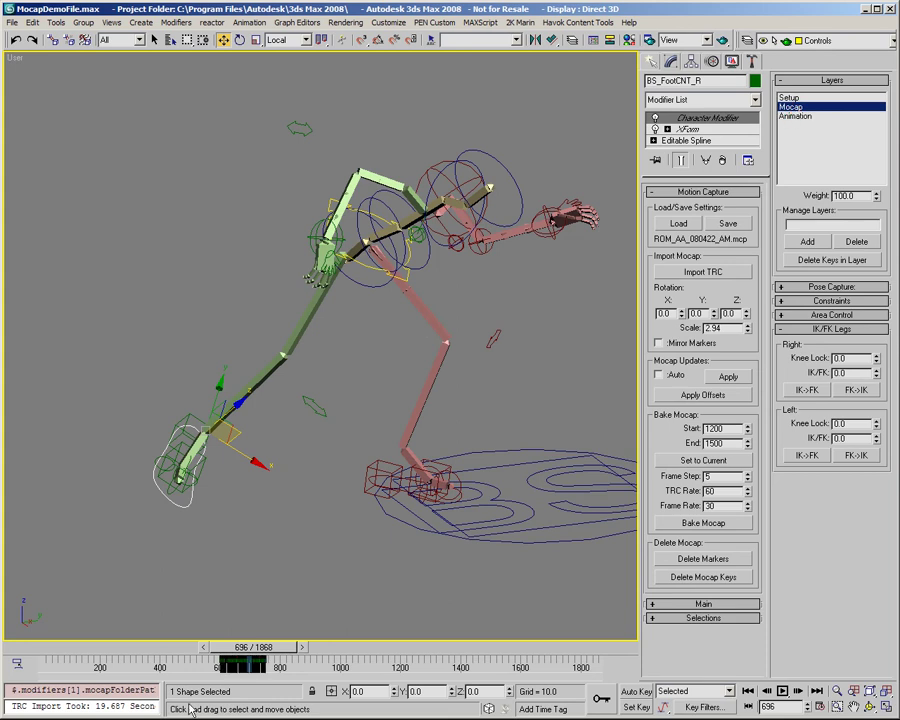
alt+middle_drag(340, 440, 310, 406)
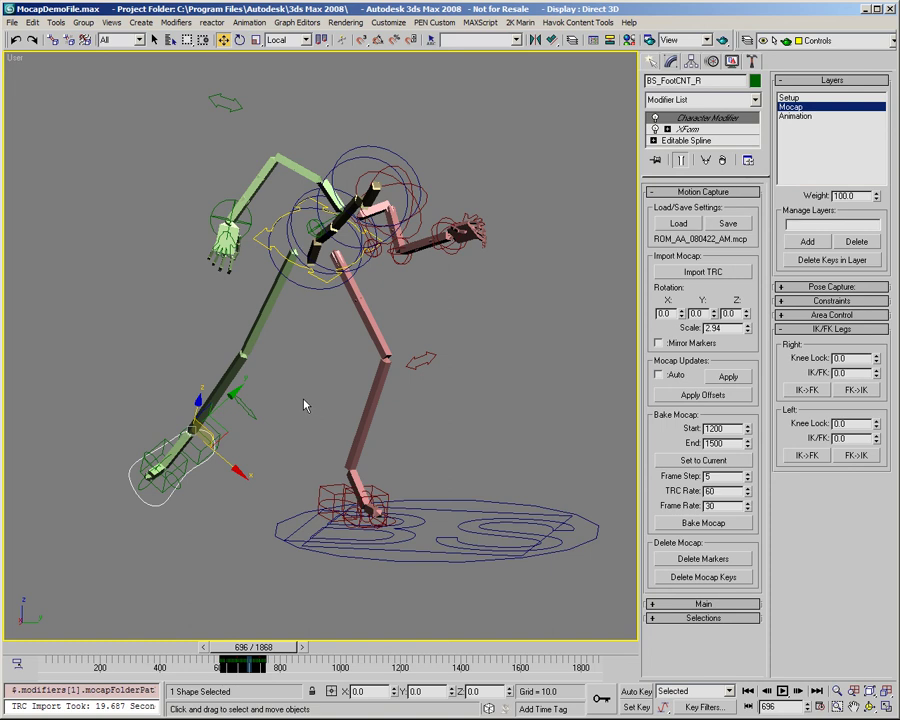
alt+middle_drag(305, 405, 277, 427)
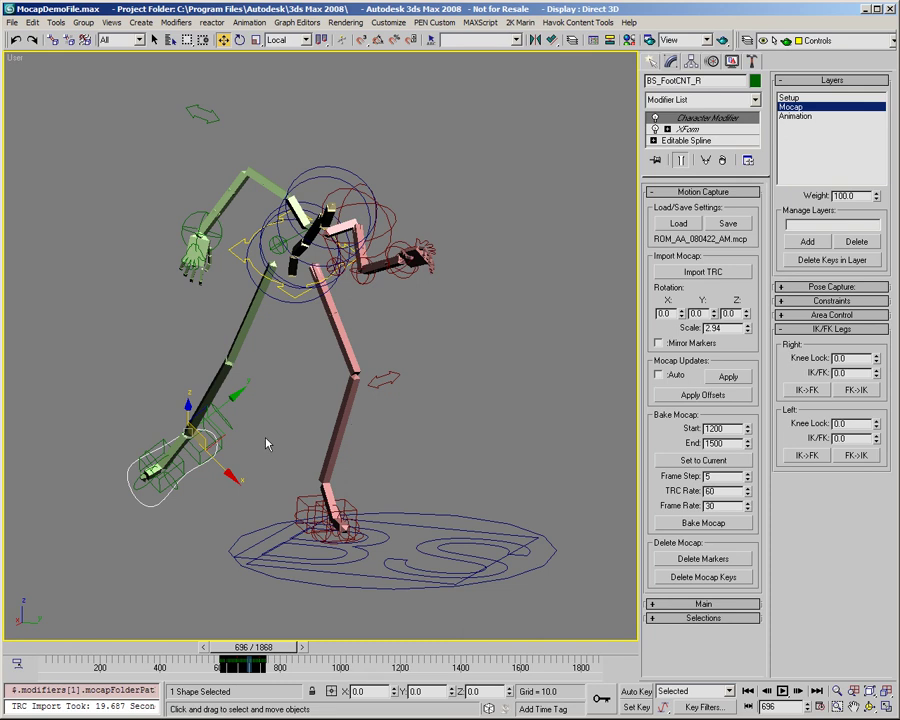
alt+middle_drag(276, 376, 388, 397)
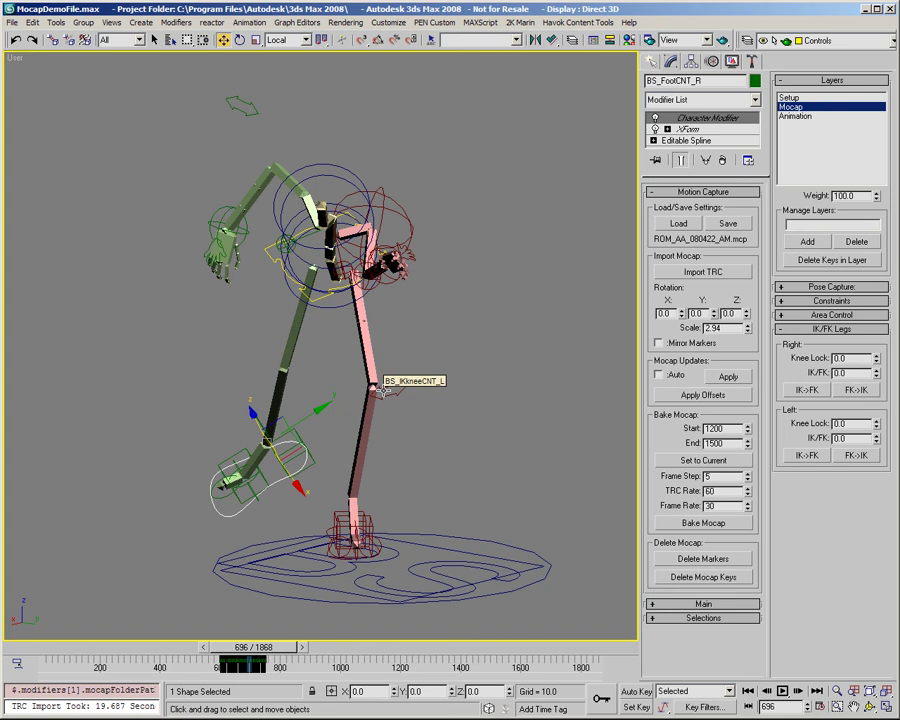
alt+middle_drag(381, 388, 378, 362)
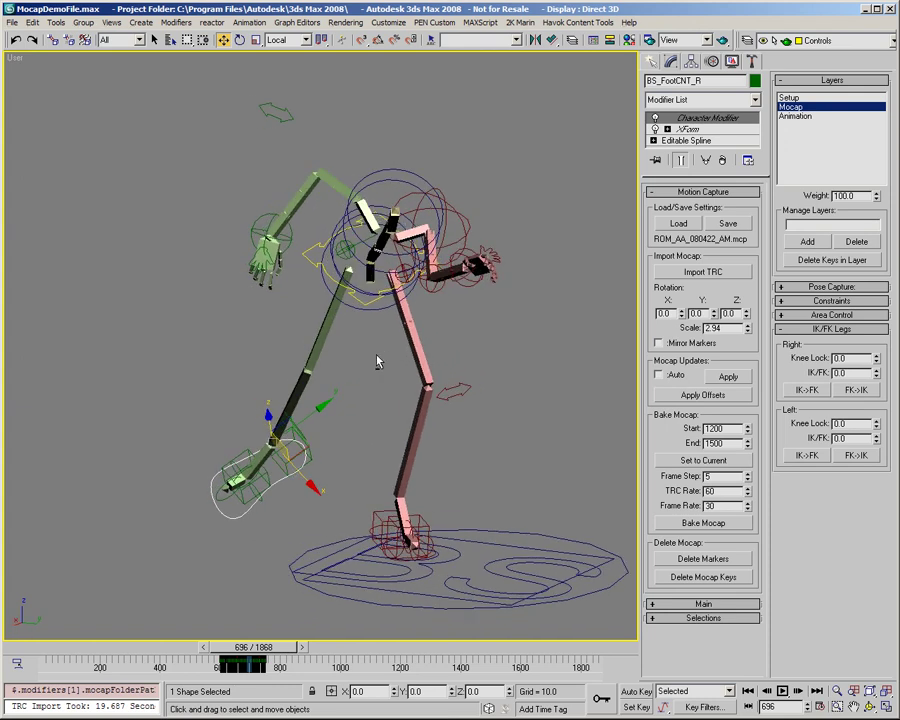